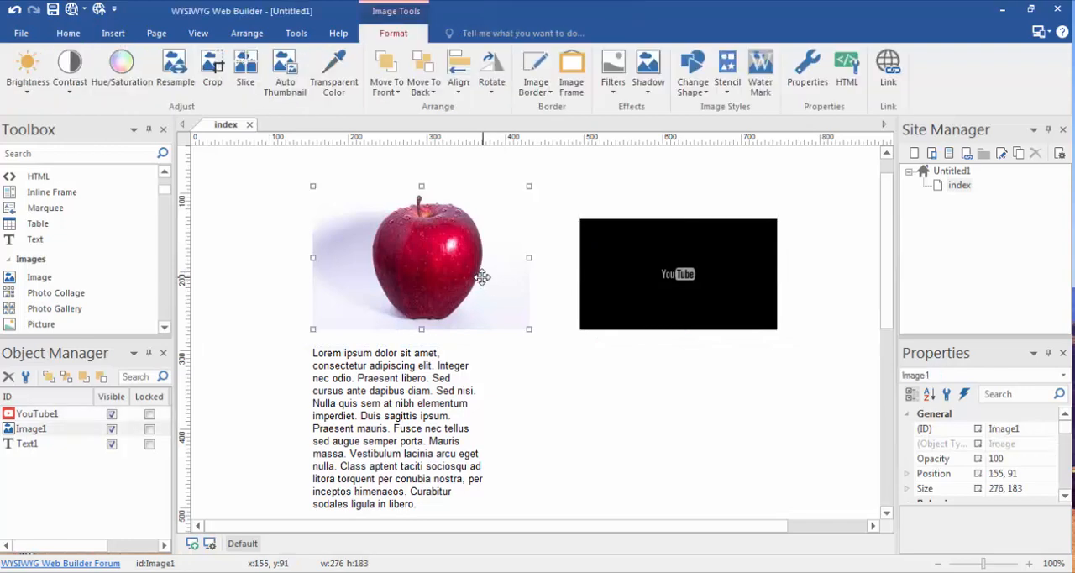
# Step: Move the apple image to 125, 91 and the text block to 212, 293 on the index page
pyautogui.moveTo(480, 278)
pyautogui.mouseDown()
pyautogui.moveTo(456, 278)
pyautogui.moveTo(468, 284)
pyautogui.mouseUp()
pyautogui.click(597, 288)
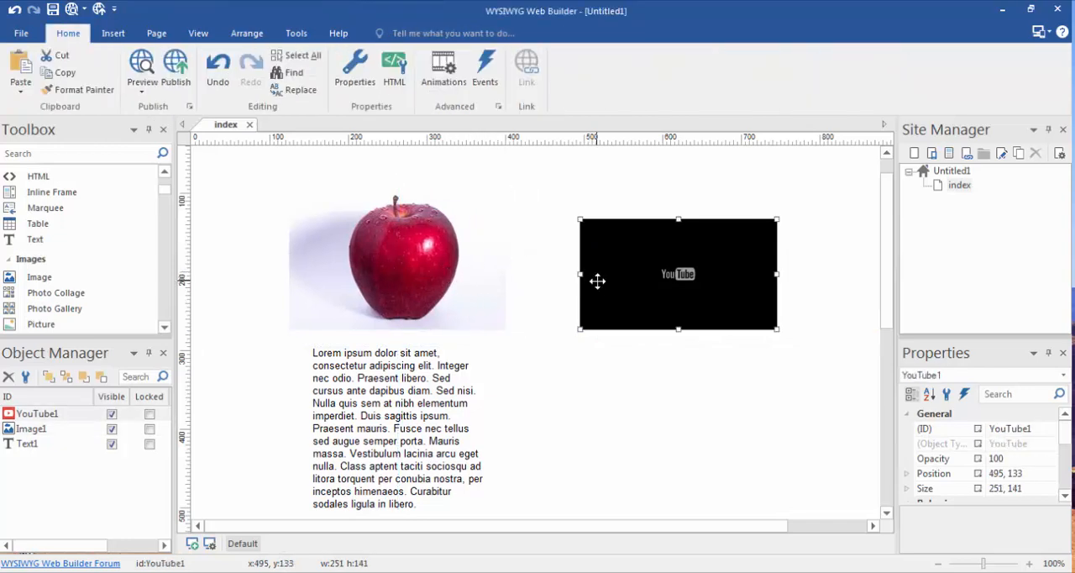
pyautogui.click(423, 390)
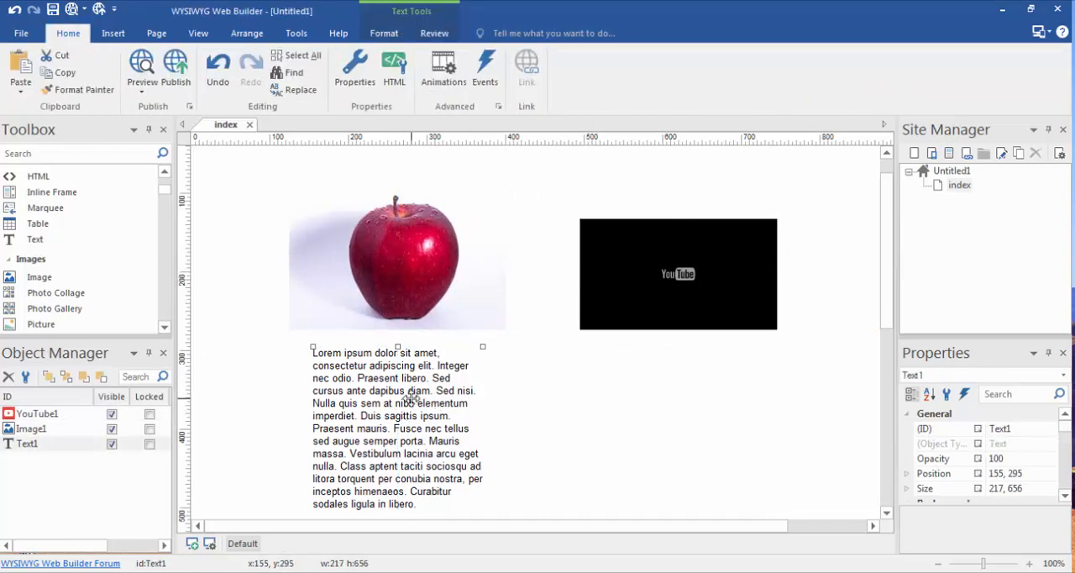
pyautogui.moveTo(422, 390); pyautogui.dragTo(468, 388)
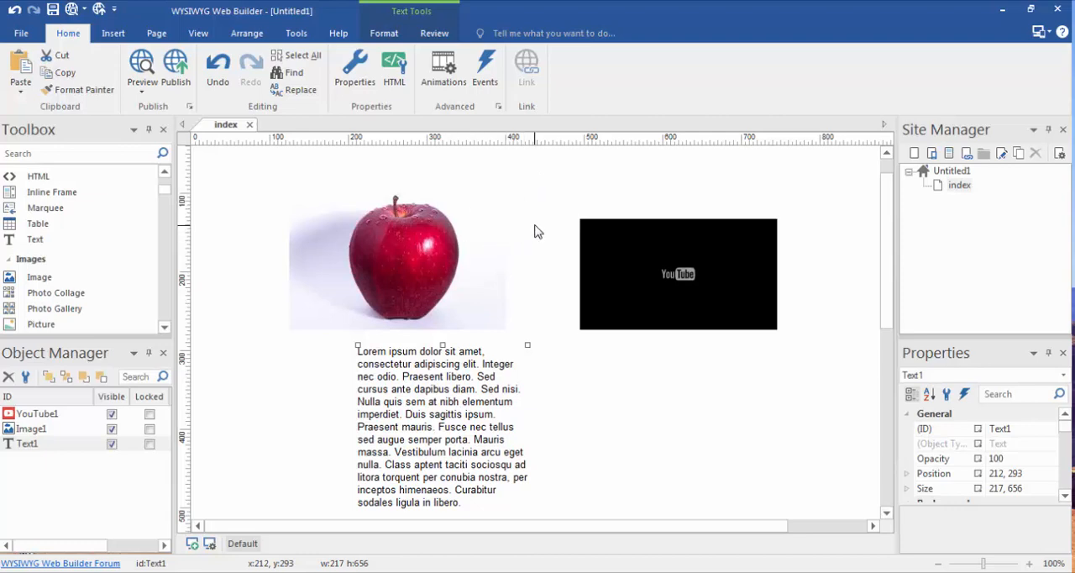
# Step: Review the apple image's general and link properties, trying a dark grey border colour, and close them without saving
pyautogui.doubleClick(406, 241)
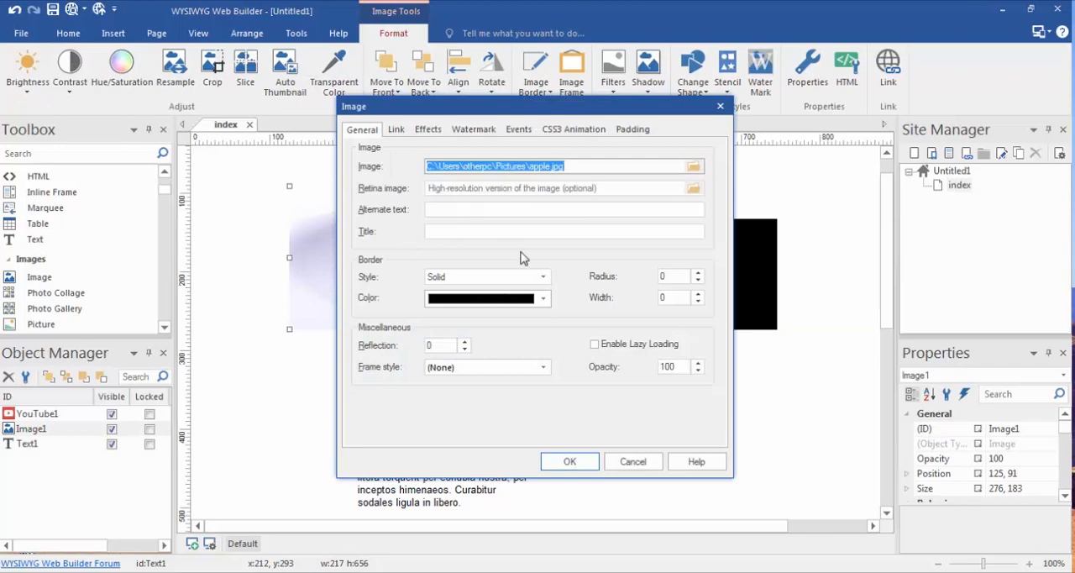
pyautogui.moveTo(505, 114); pyautogui.dragTo(547, 178)
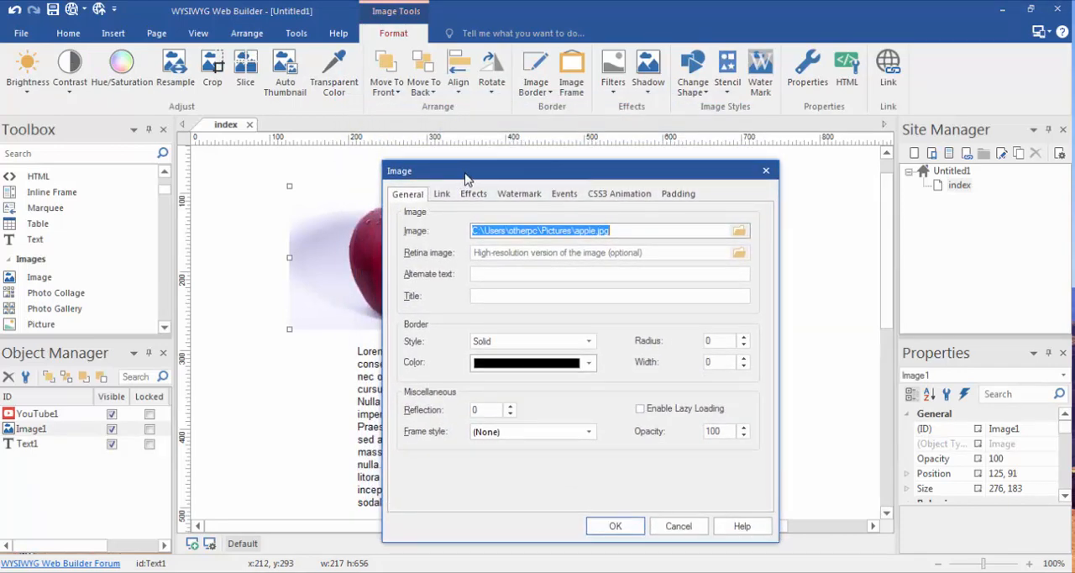
pyautogui.moveTo(467, 179); pyautogui.dragTo(517, 180)
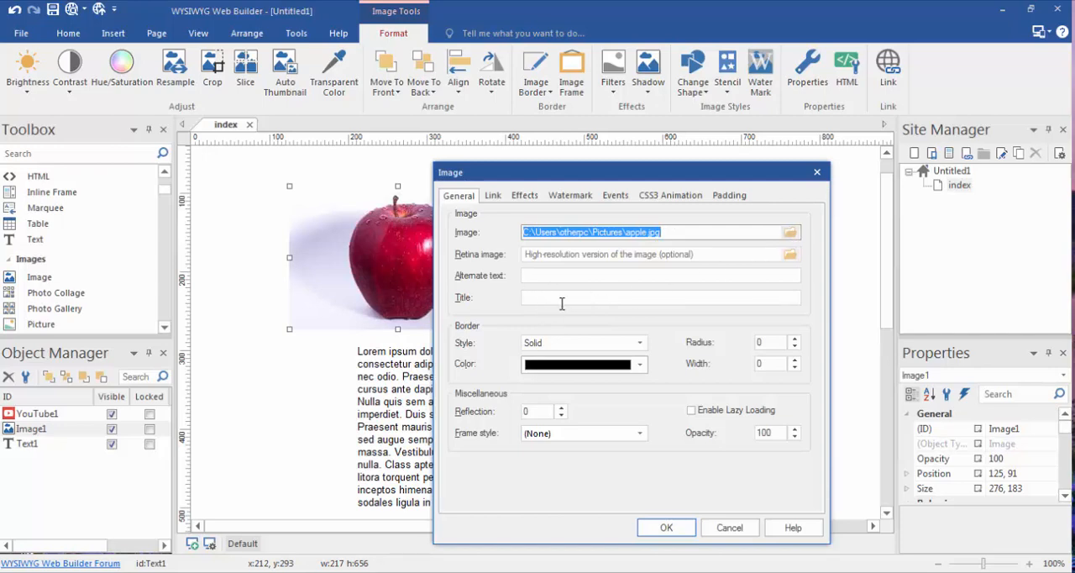
pyautogui.click(639, 366)
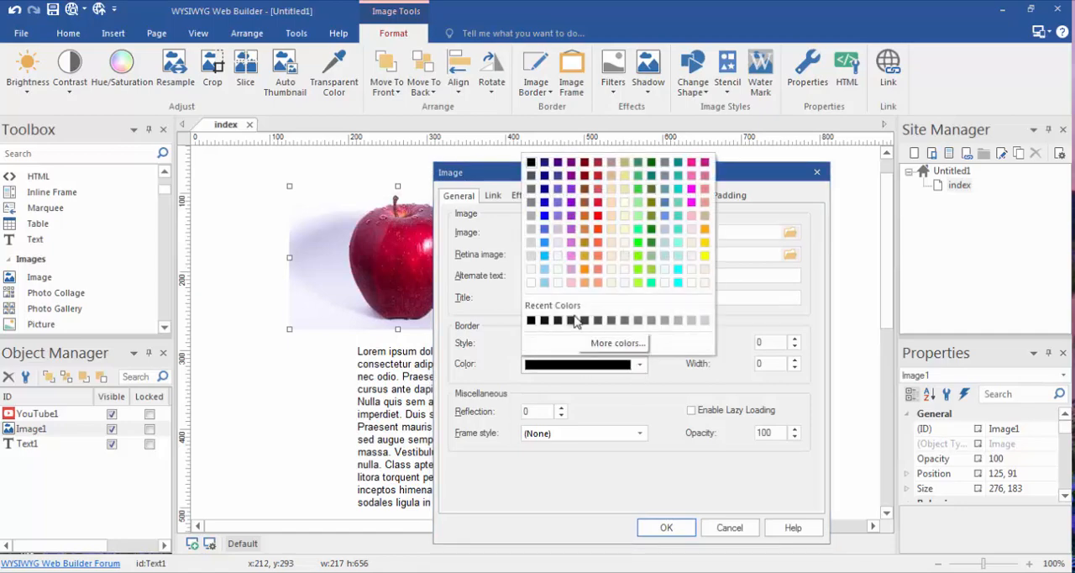
pyautogui.click(588, 342)
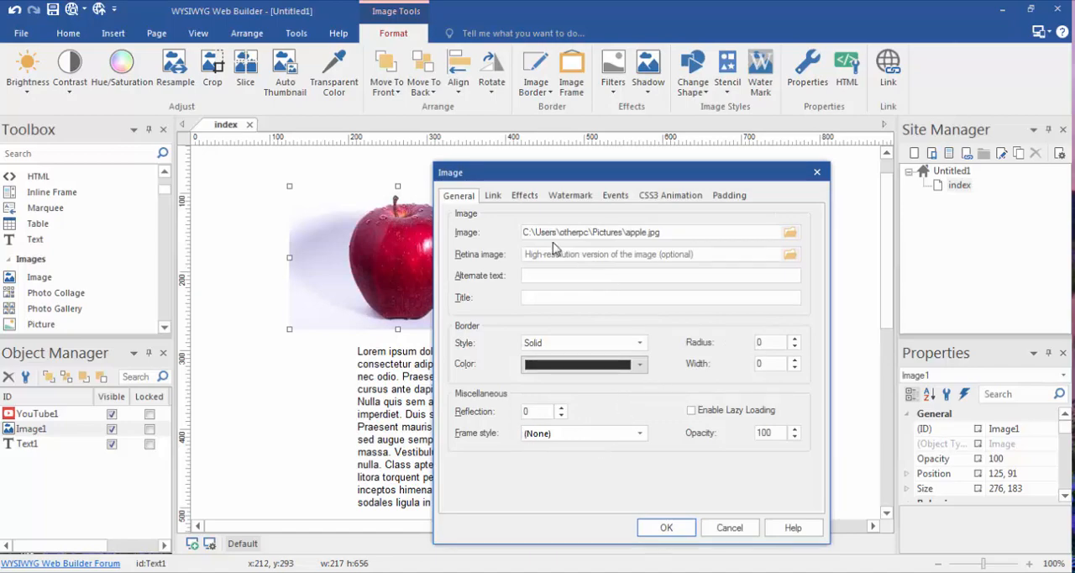
pyautogui.click(493, 202)
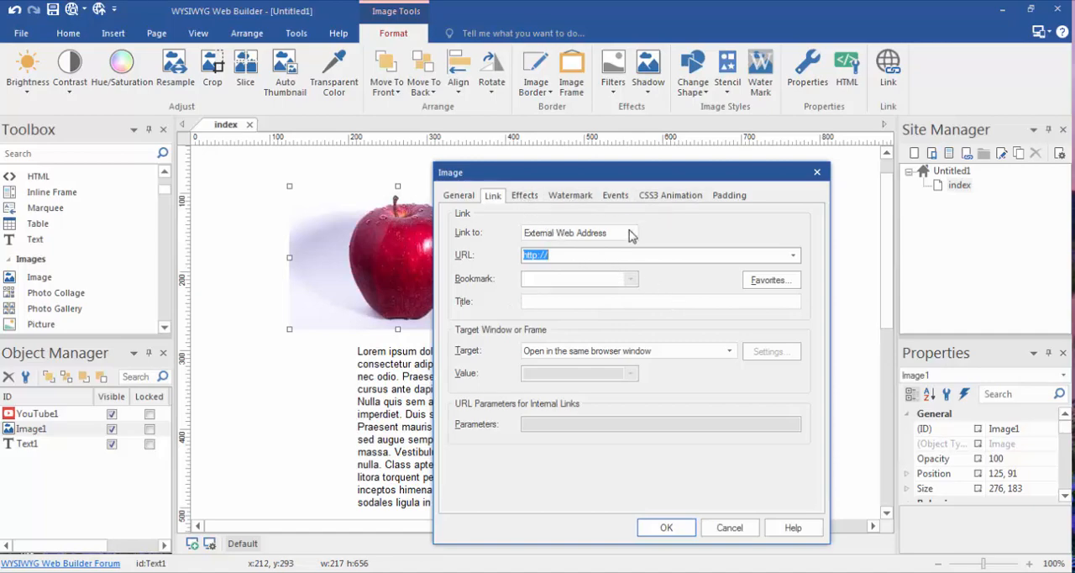
pyautogui.click(817, 171)
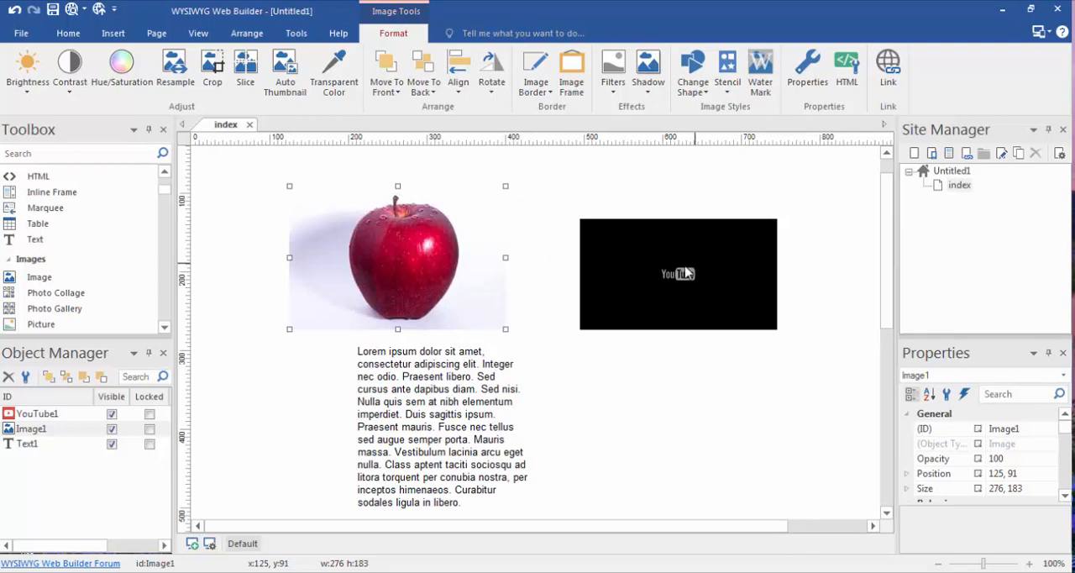
# Step: Move the YouTube video to 524, 91, examine its general properties, and close them without changes
pyautogui.moveTo(671, 249); pyautogui.dragTo(680, 222)
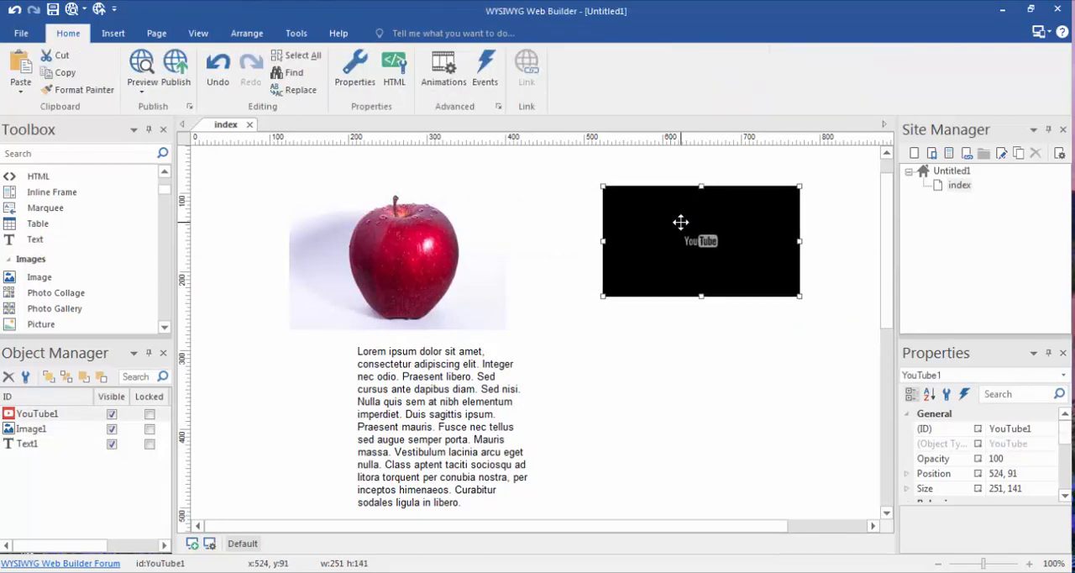
pyautogui.doubleClick(644, 220)
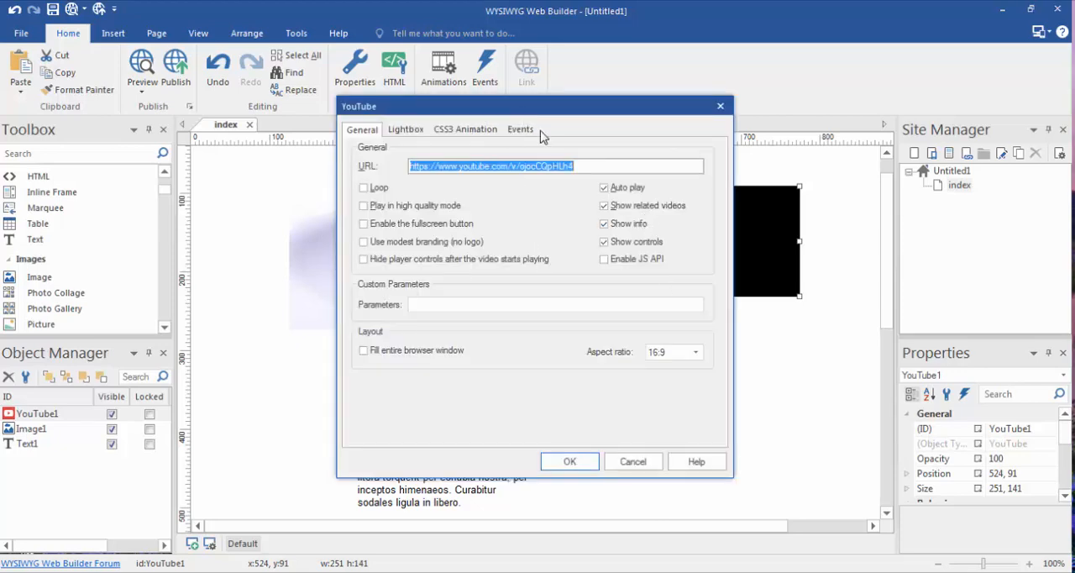
pyautogui.moveTo(524, 115); pyautogui.dragTo(600, 175)
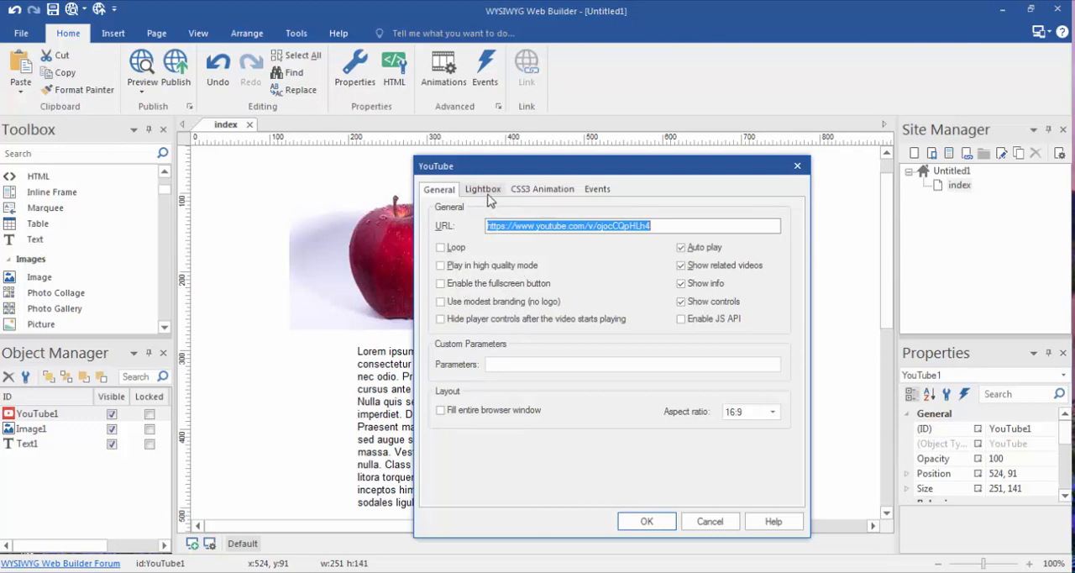
pyautogui.click(797, 166)
# Step: Arrange the page with the apple image at 40, 70, the YouTube video at 379, 70 and the text block at 422, 238
pyautogui.click(475, 374)
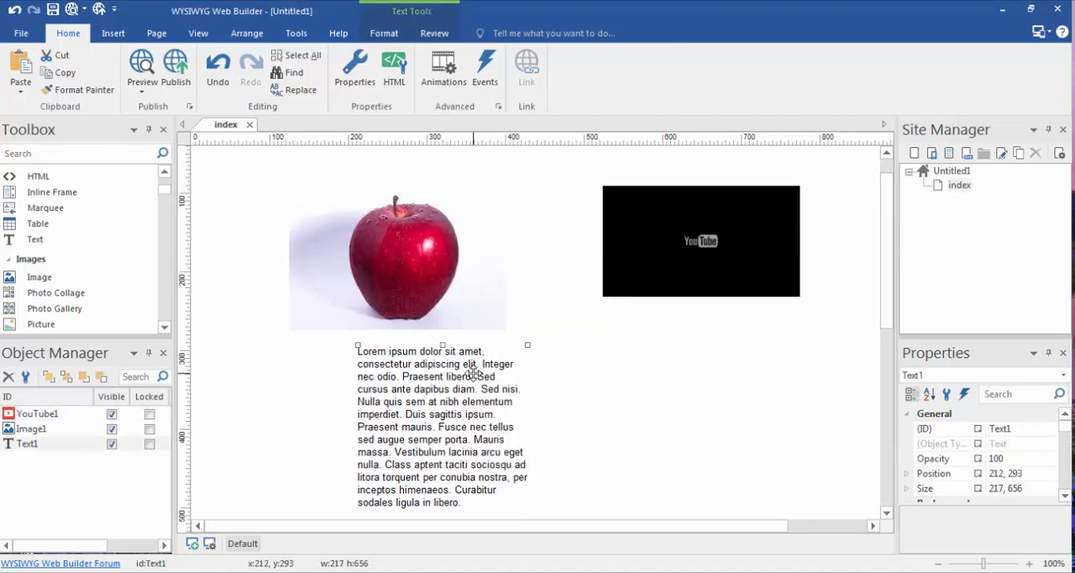
pyautogui.moveTo(475, 374); pyautogui.dragTo(672, 344)
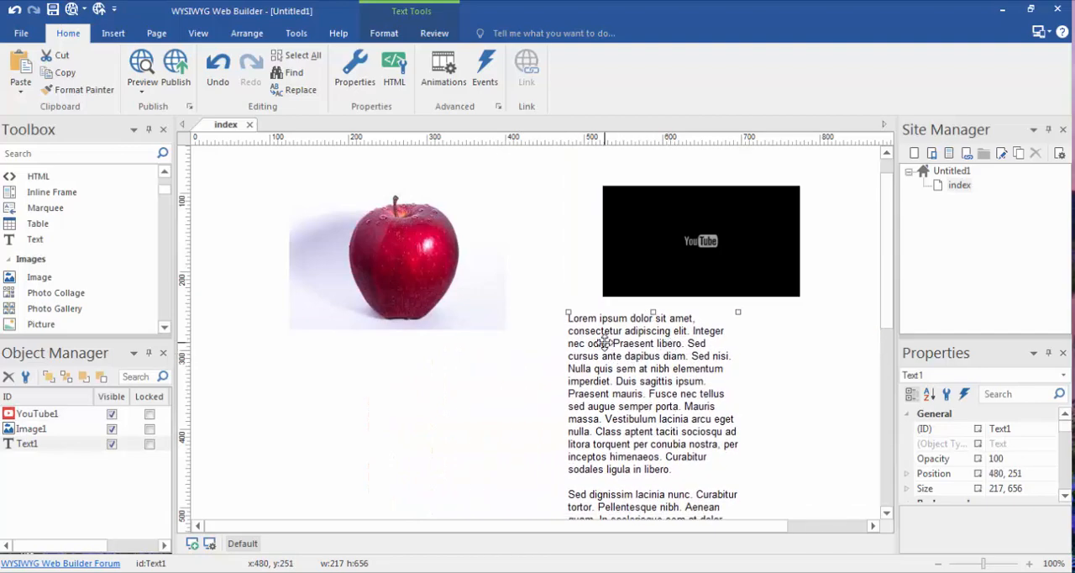
pyautogui.moveTo(603, 343); pyautogui.dragTo(579, 356)
pyautogui.click(483, 299)
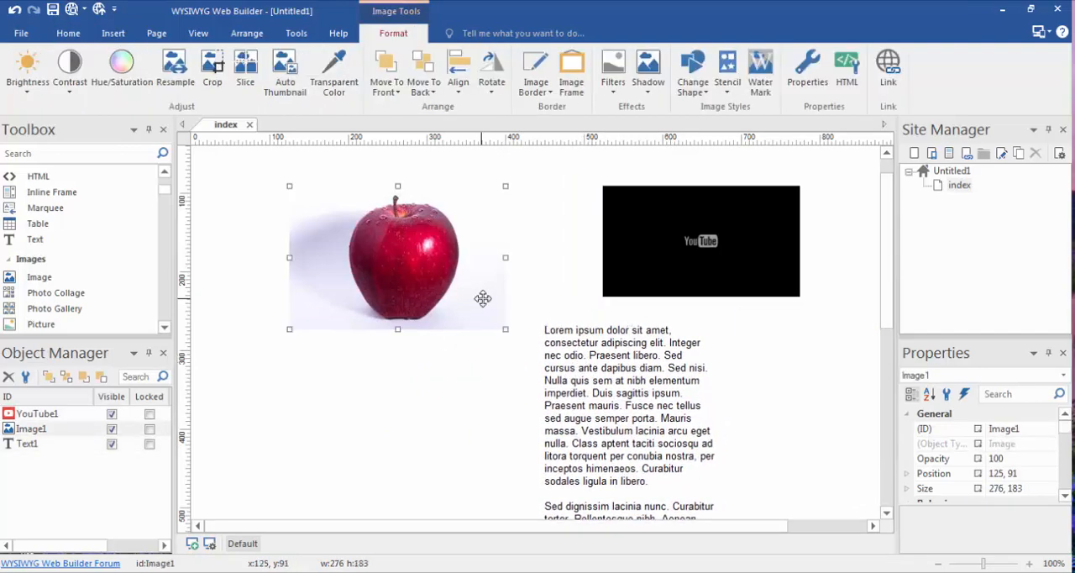
pyautogui.moveTo(483, 298); pyautogui.dragTo(412, 280)
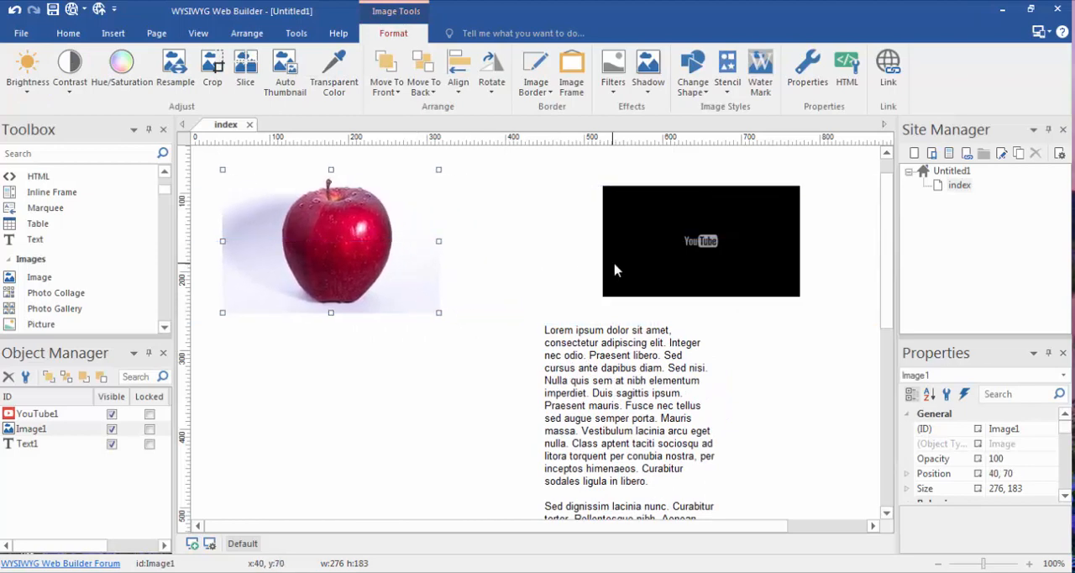
pyautogui.moveTo(615, 270); pyautogui.dragTo(502, 254)
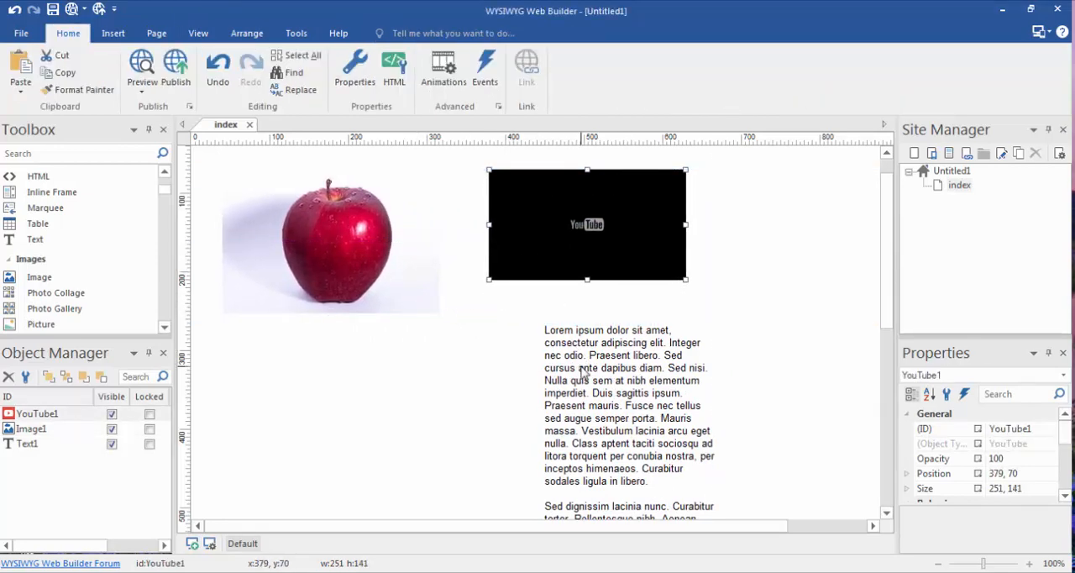
pyautogui.moveTo(584, 371); pyautogui.dragTo(578, 351)
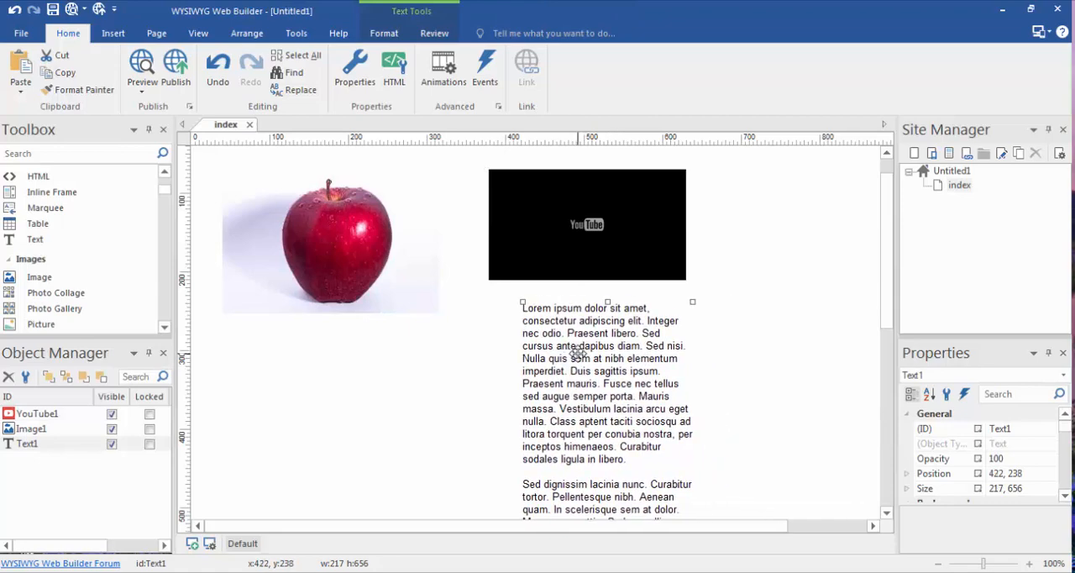
# Step: Open the text block for editing, select a few words, and examine the commands available for the words and for the whole block
pyautogui.doubleClick(578, 351)
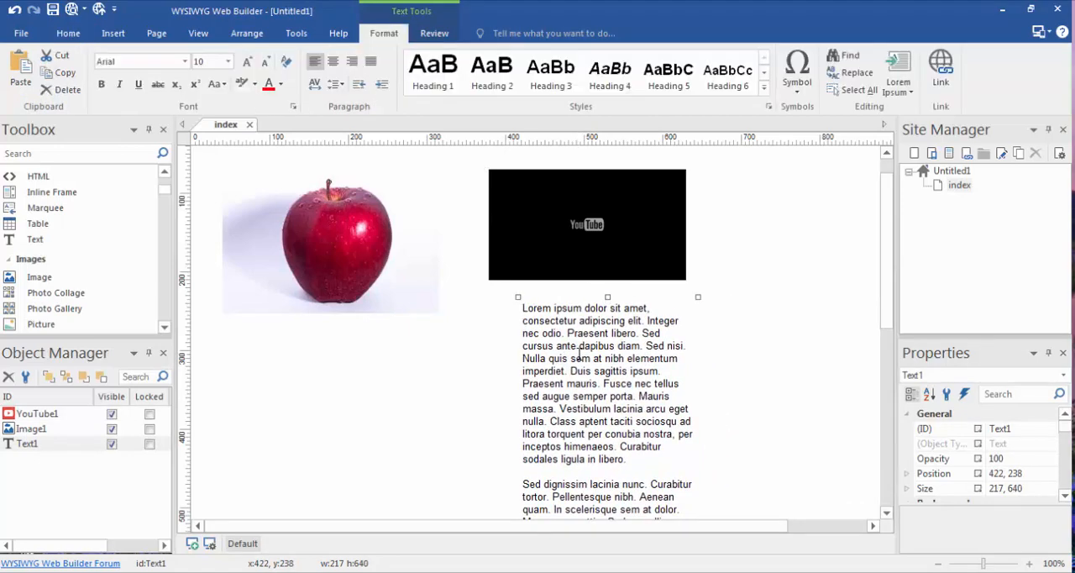
pyautogui.moveTo(577, 362); pyautogui.dragTo(640, 360)
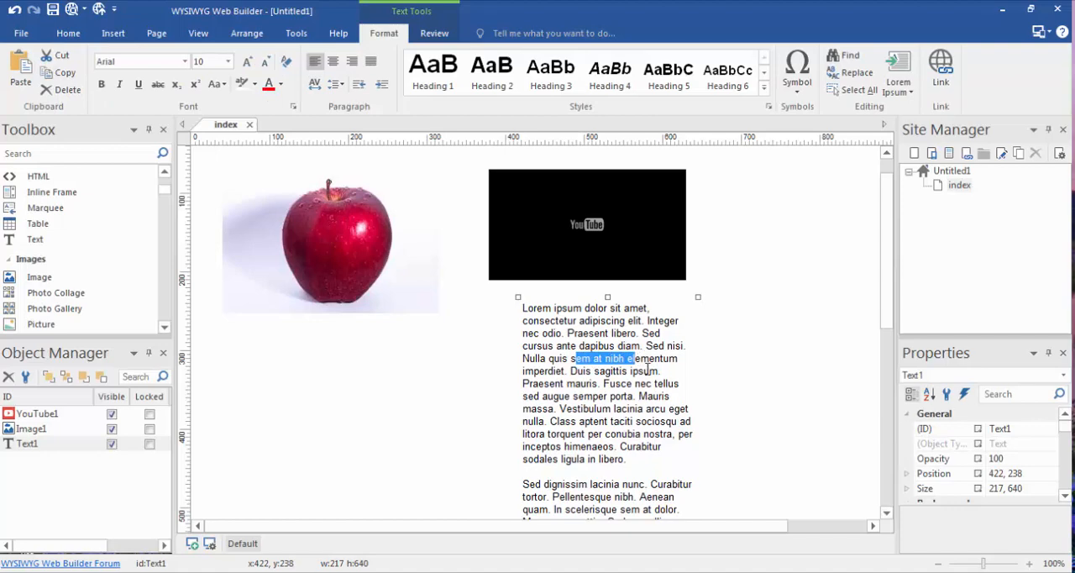
pyautogui.moveTo(539, 359); pyautogui.dragTo(597, 359)
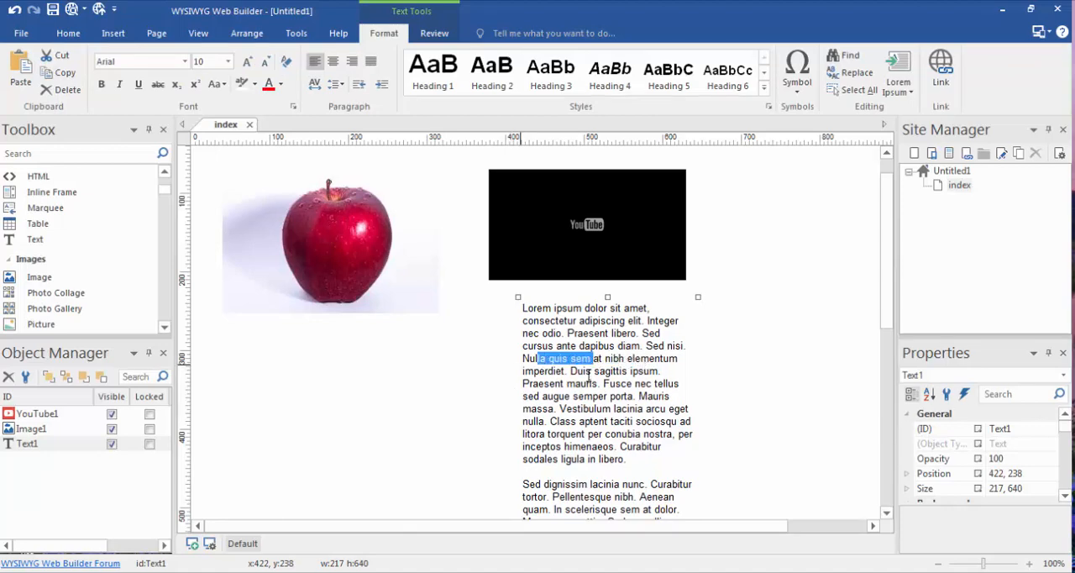
pyautogui.rightClick(617, 334)
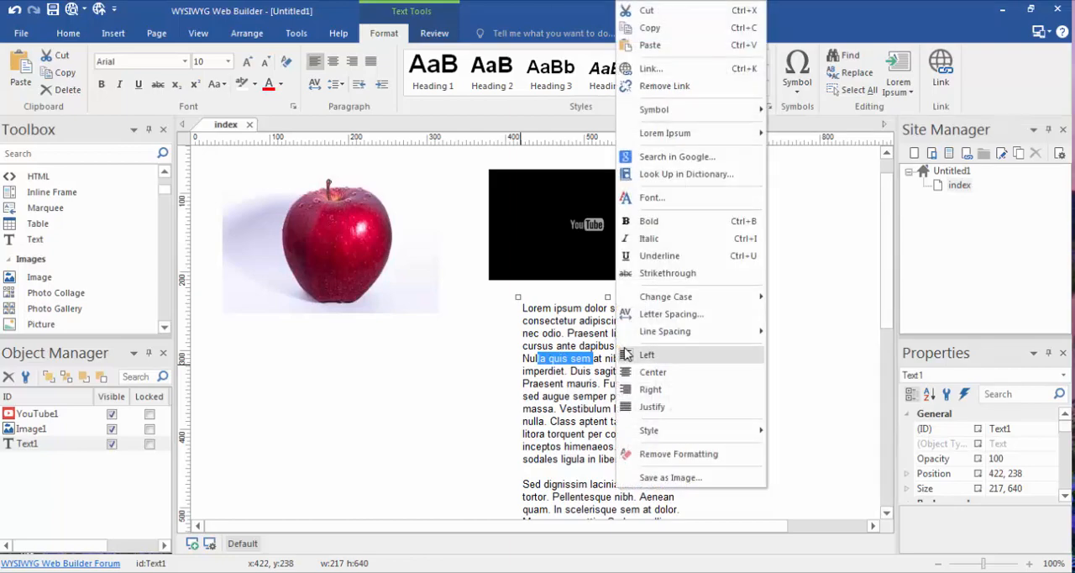
pyautogui.click(477, 344)
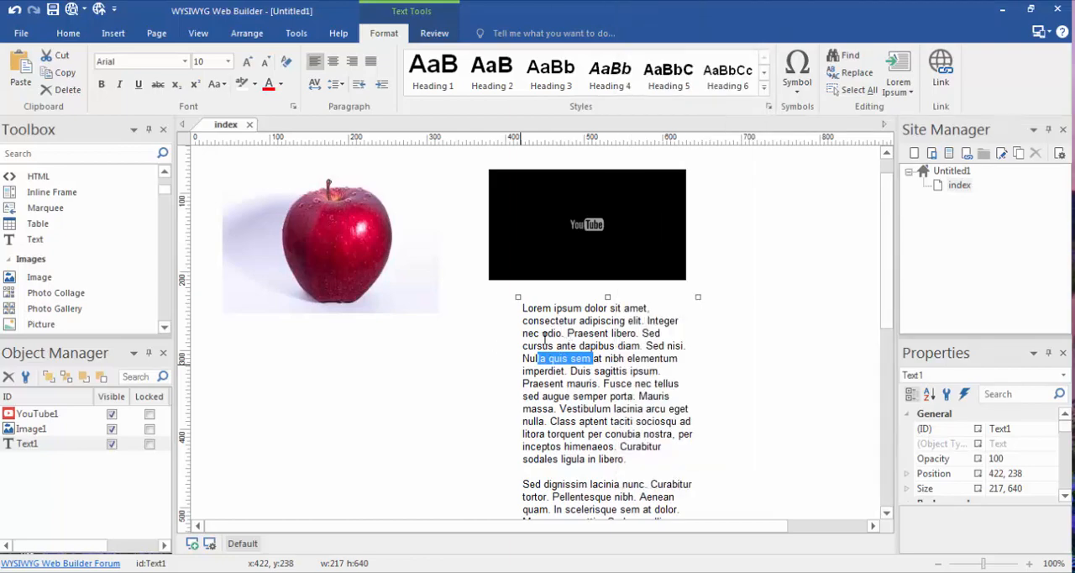
pyautogui.rightClick(569, 340)
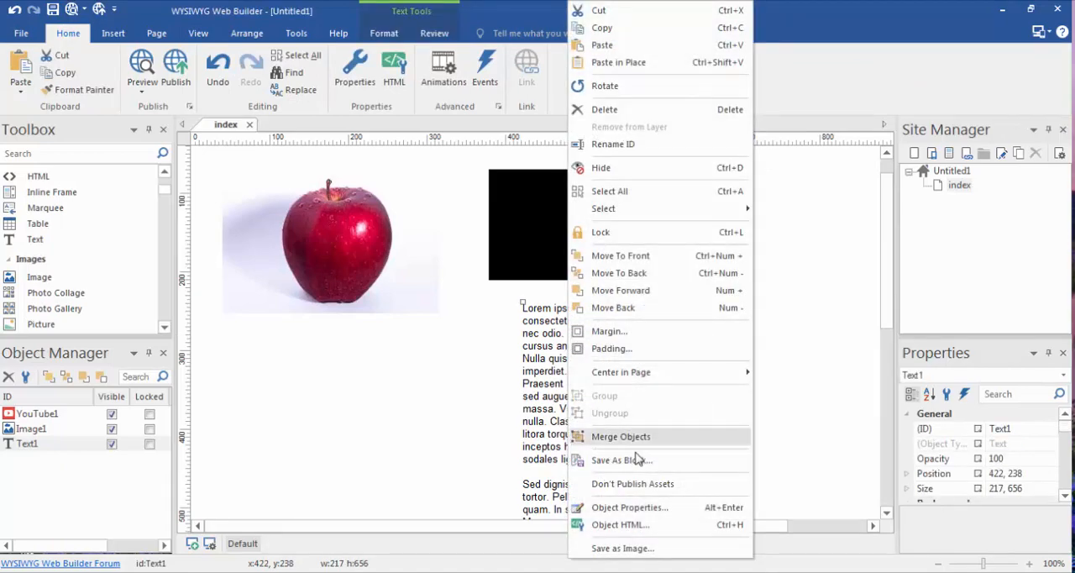
pyautogui.click(413, 437)
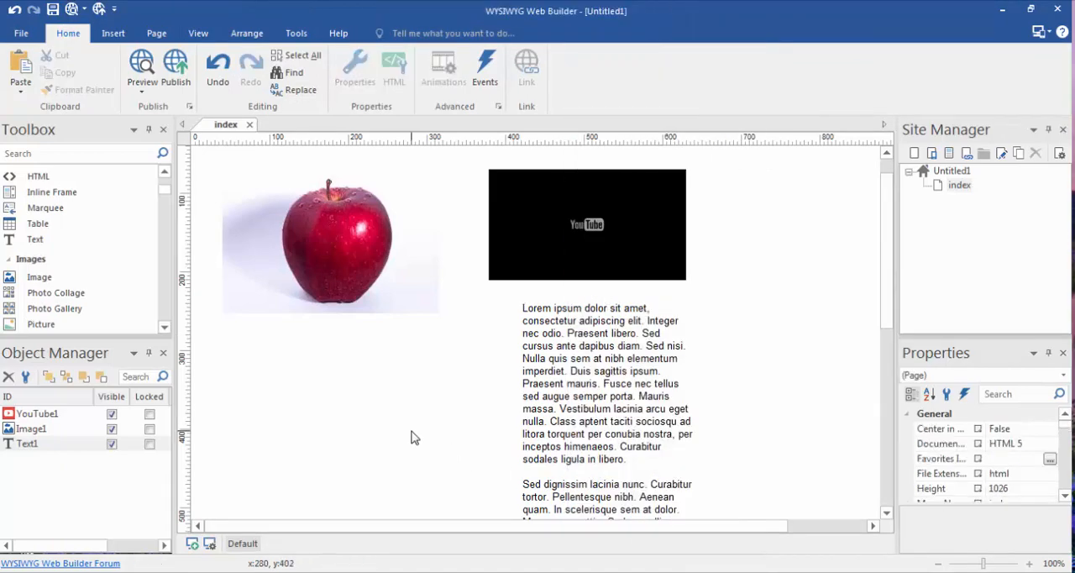
# Step: View the text block's object properties and close them without changes
pyautogui.rightClick(606, 378)
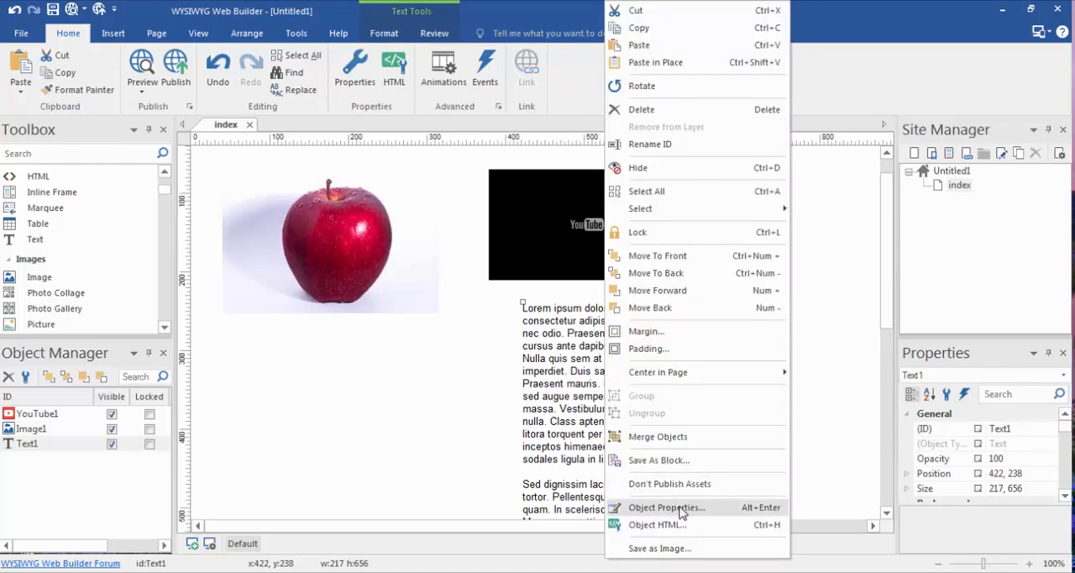
pyautogui.click(682, 510)
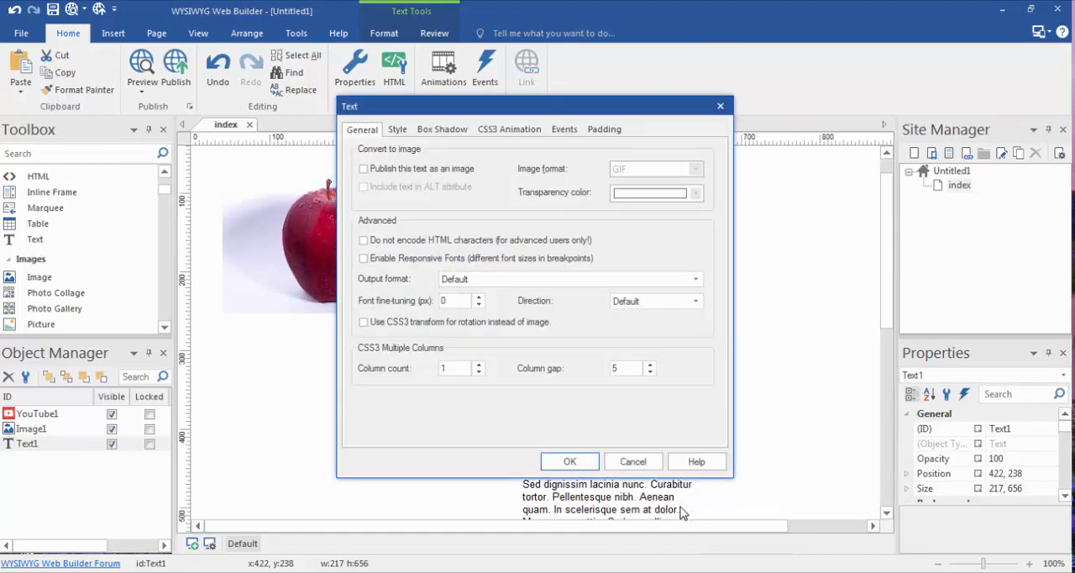
pyautogui.click(633, 461)
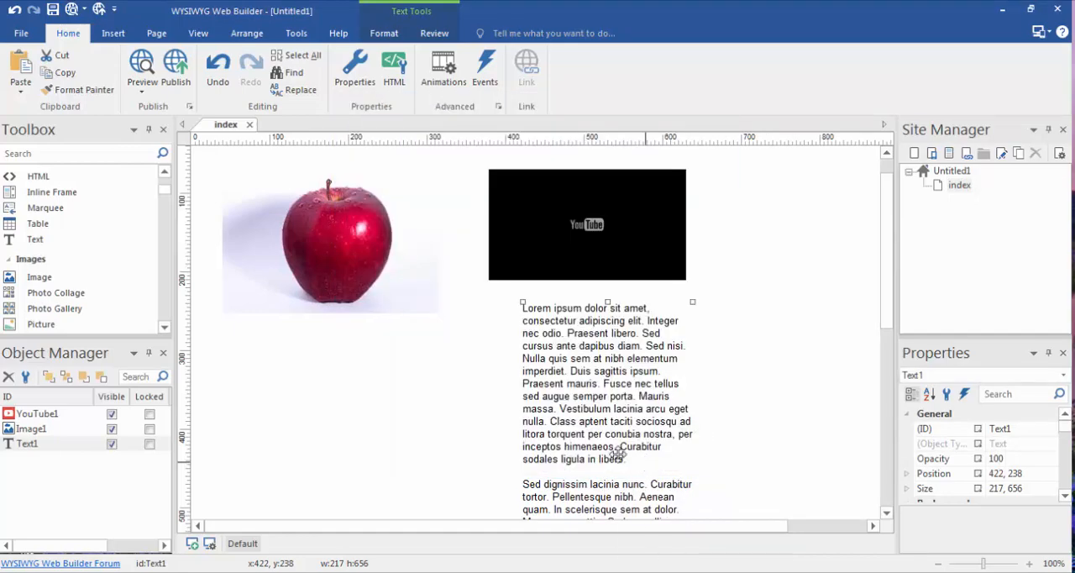
# Step: Open the text block's object properties, examine its general and style settings, and close them without changes
pyautogui.click(445, 400)
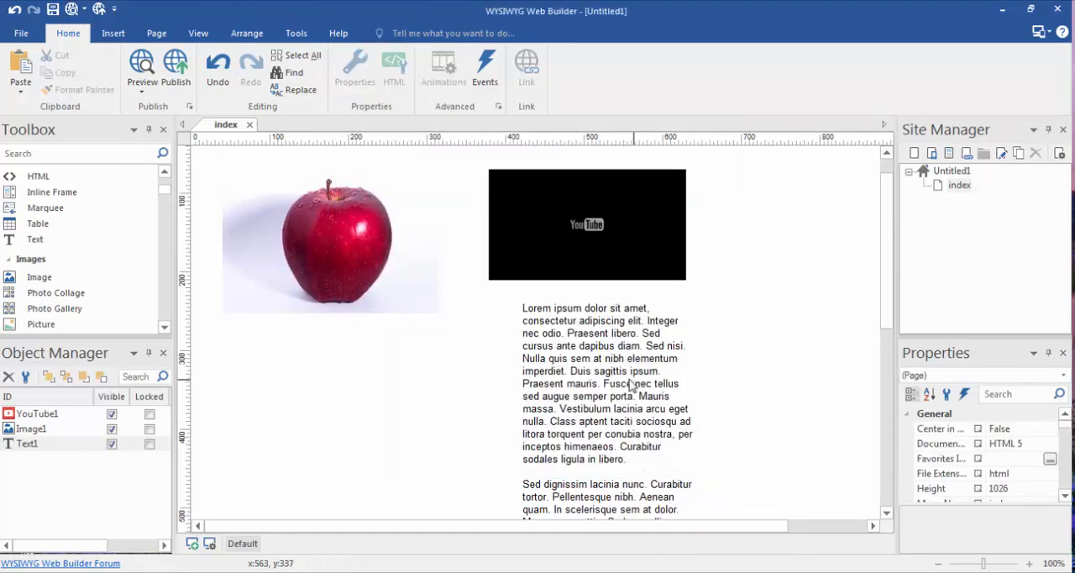
pyautogui.click(574, 357)
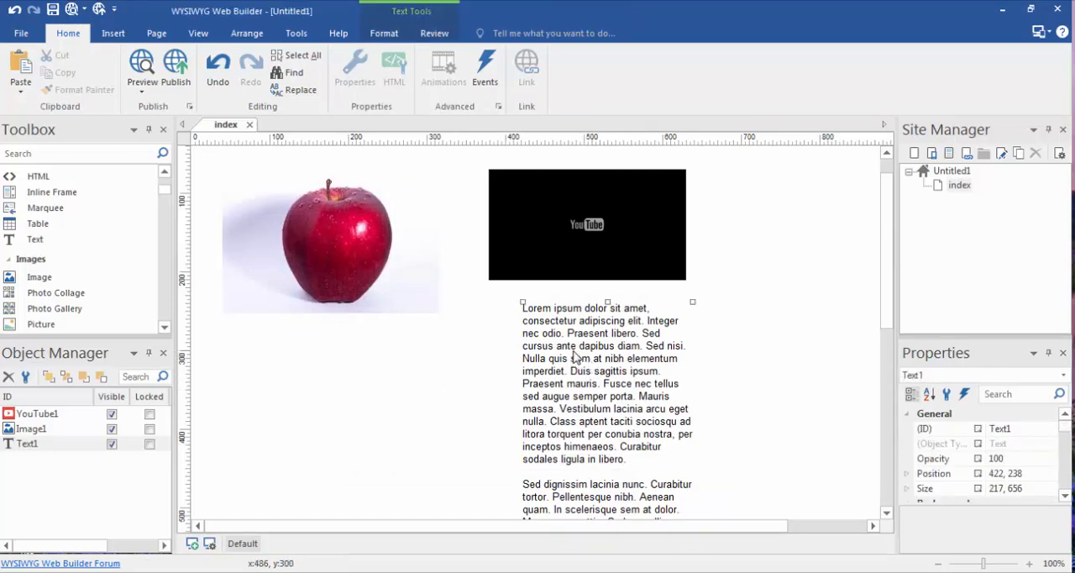
pyautogui.rightClick(574, 357)
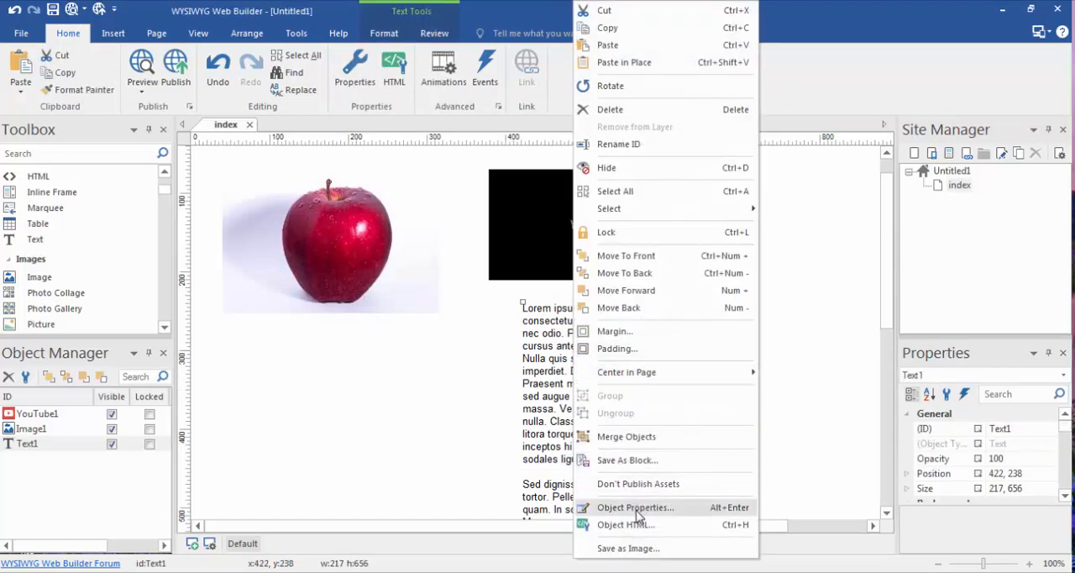
pyautogui.click(675, 508)
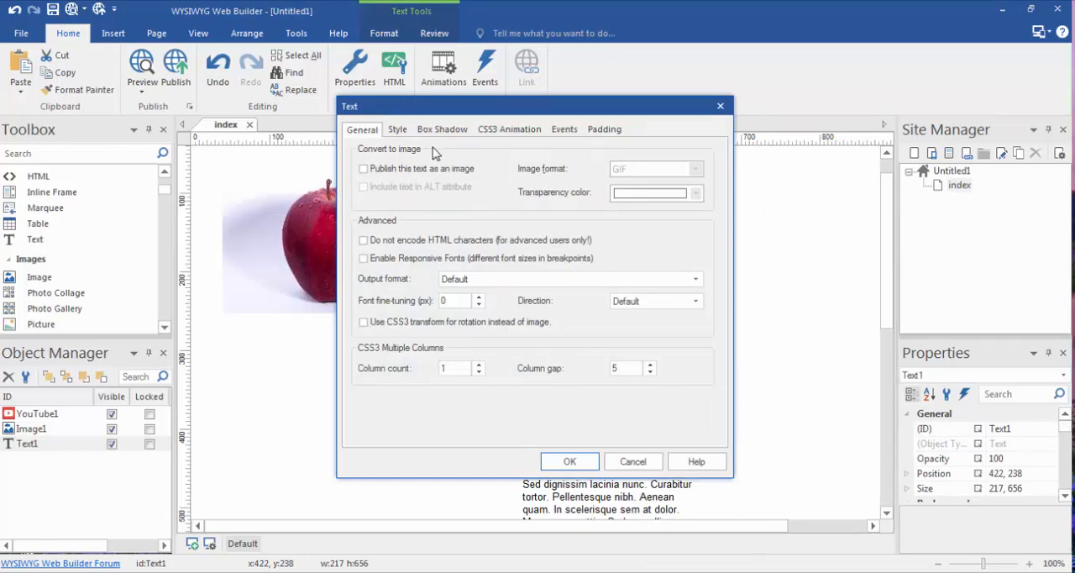
pyautogui.moveTo(425, 115); pyautogui.dragTo(510, 183)
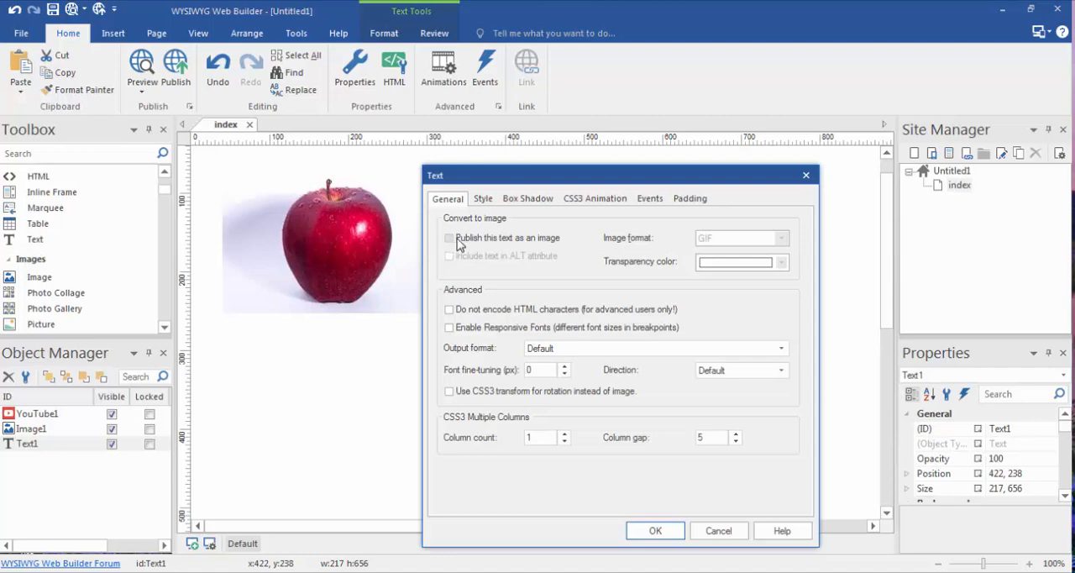
pyautogui.click(487, 200)
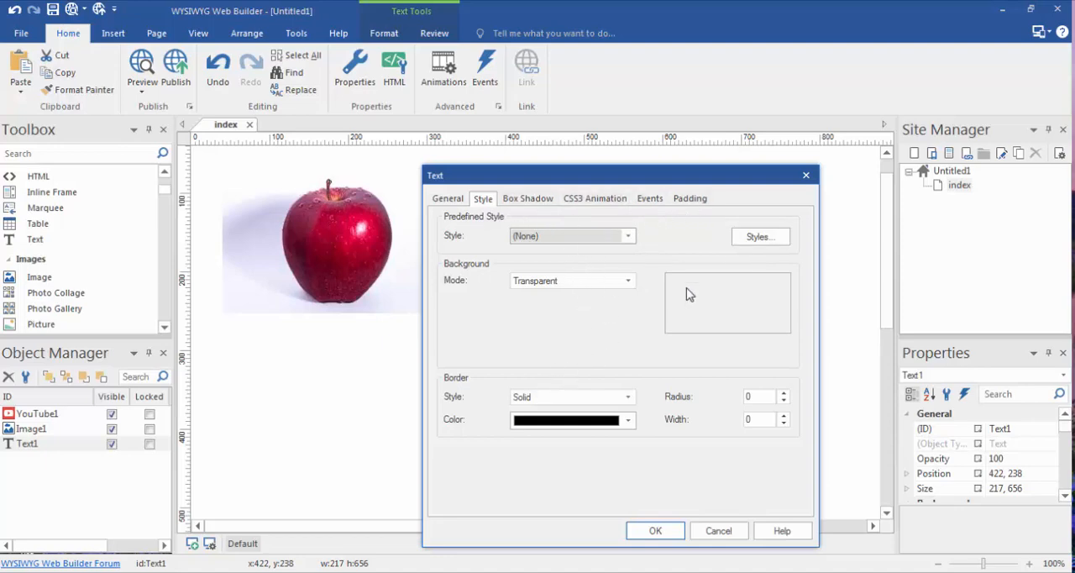
pyautogui.click(805, 175)
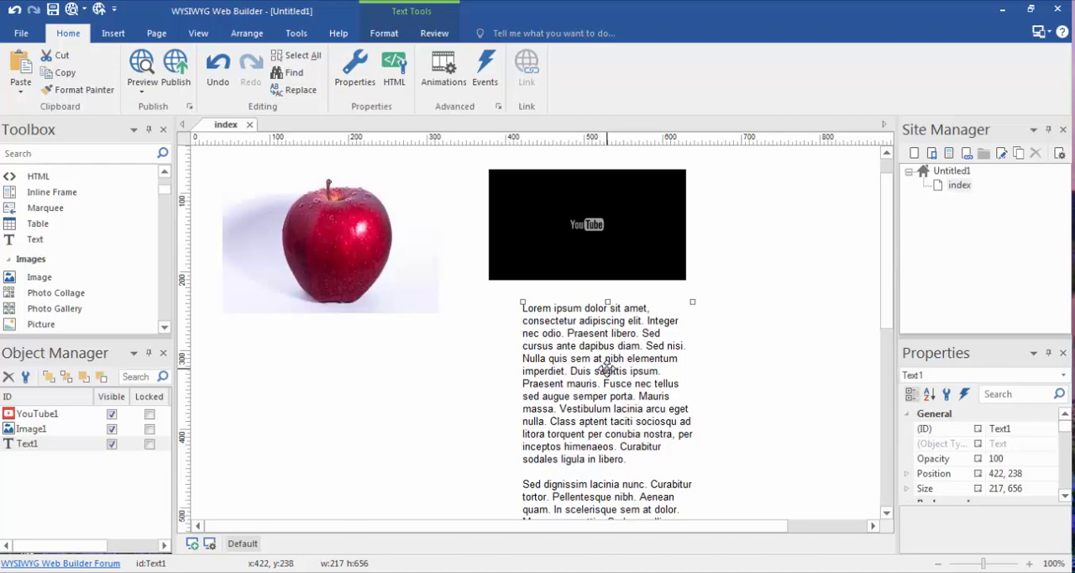
# Step: Reopen the text block's object properties, review the general settings once more, and dismiss them unchanged
pyautogui.click(434, 412)
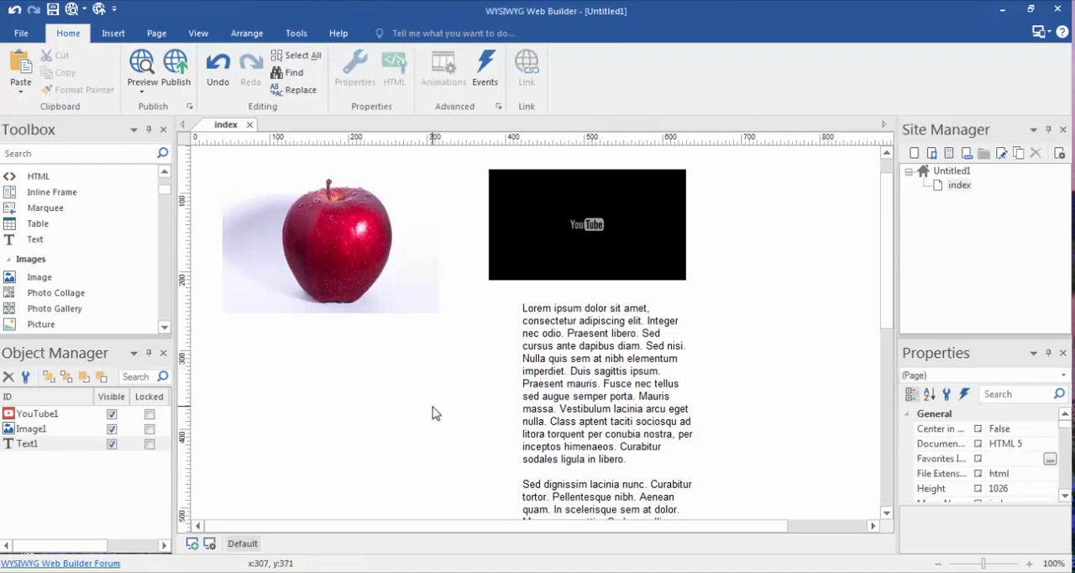
pyautogui.rightClick(582, 377)
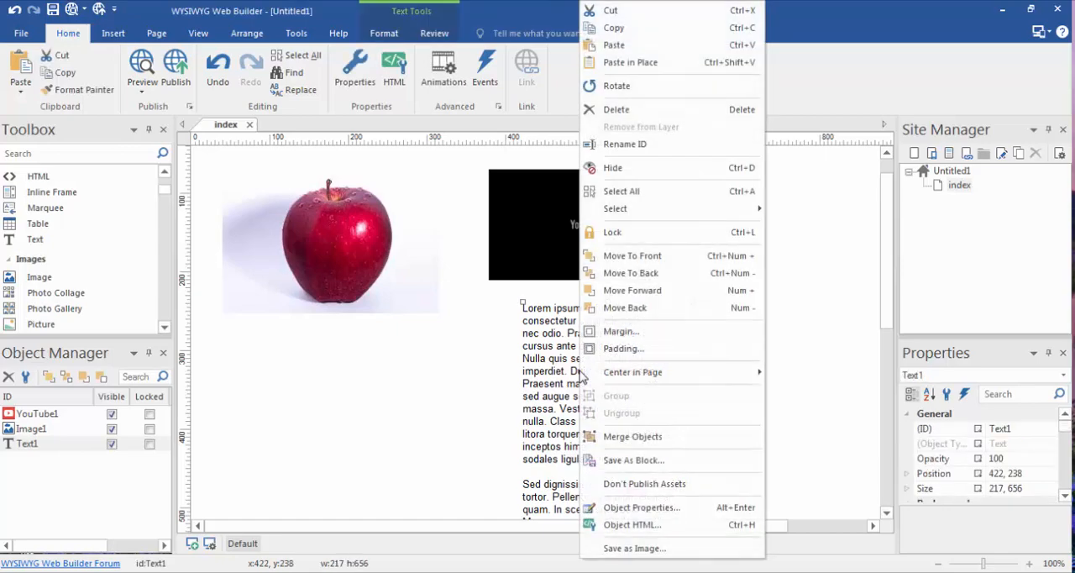
pyautogui.click(642, 509)
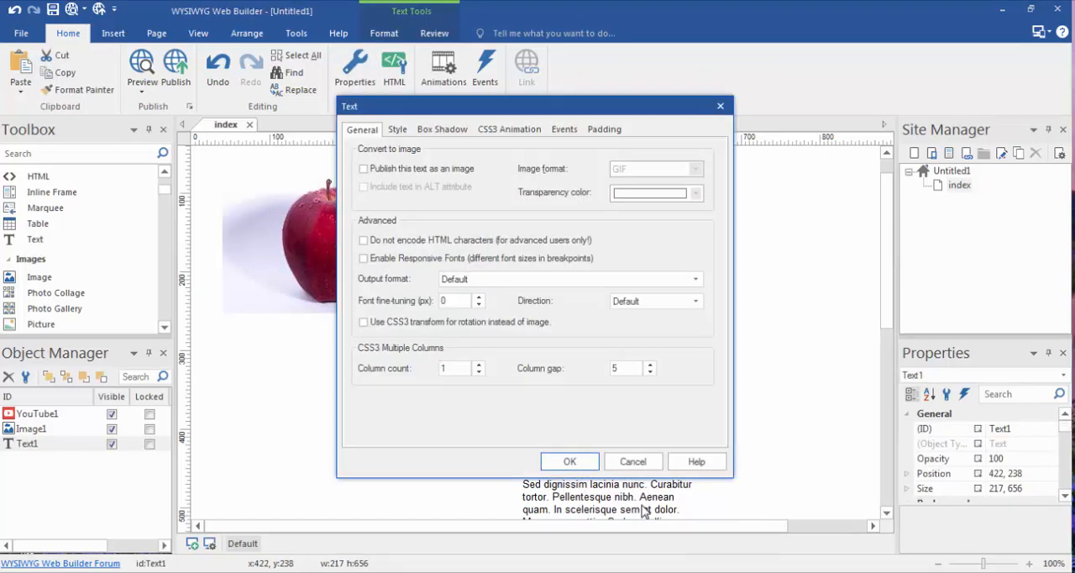
pyautogui.click(720, 106)
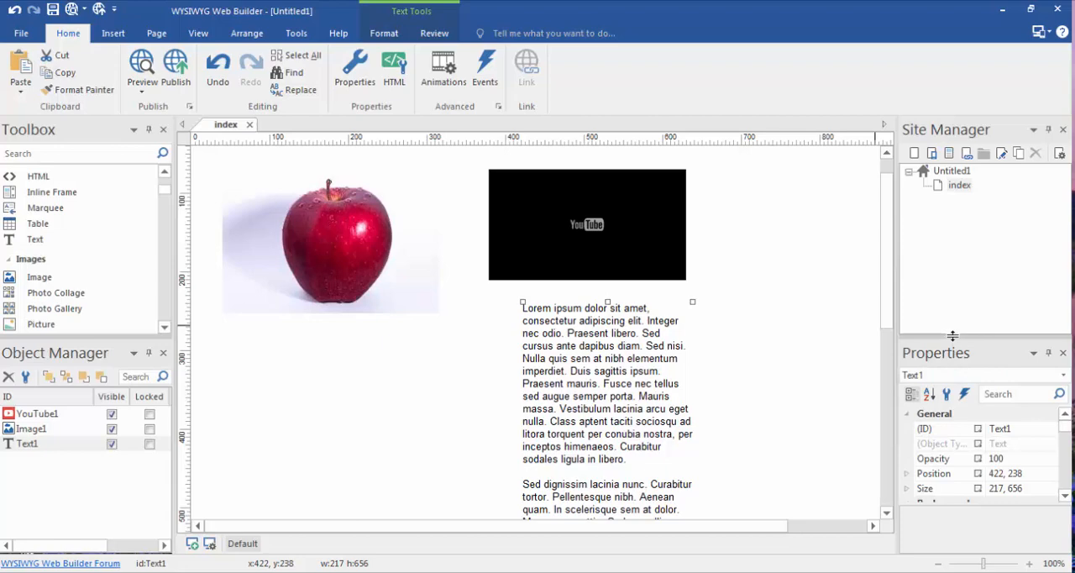
# Step: Enlarge the property inspector and compare the properties of the apple image, the YouTube video and the text block
pyautogui.moveTo(953, 336); pyautogui.dragTo(952, 277)
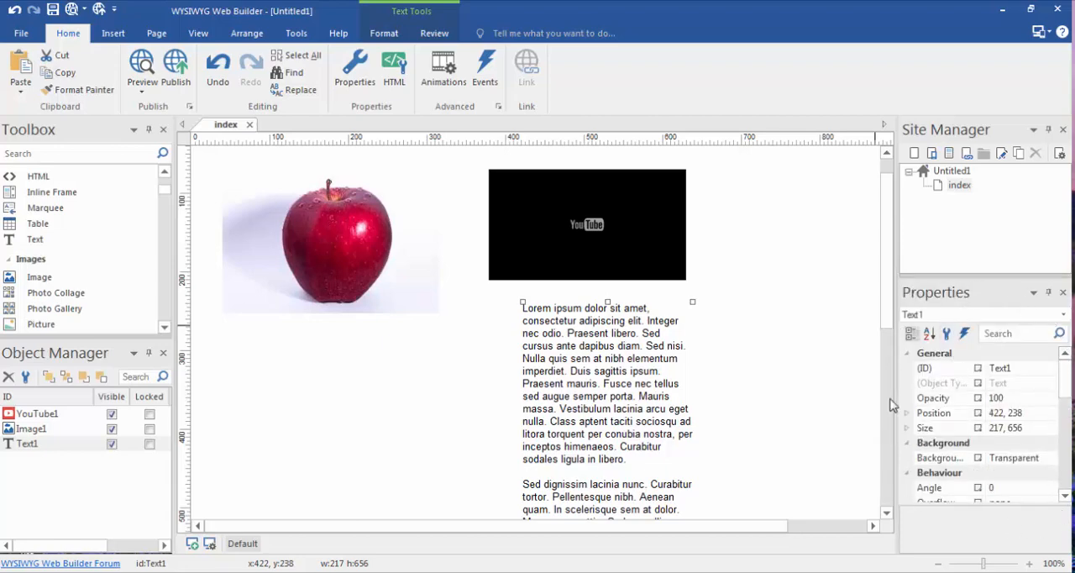
pyautogui.click(357, 233)
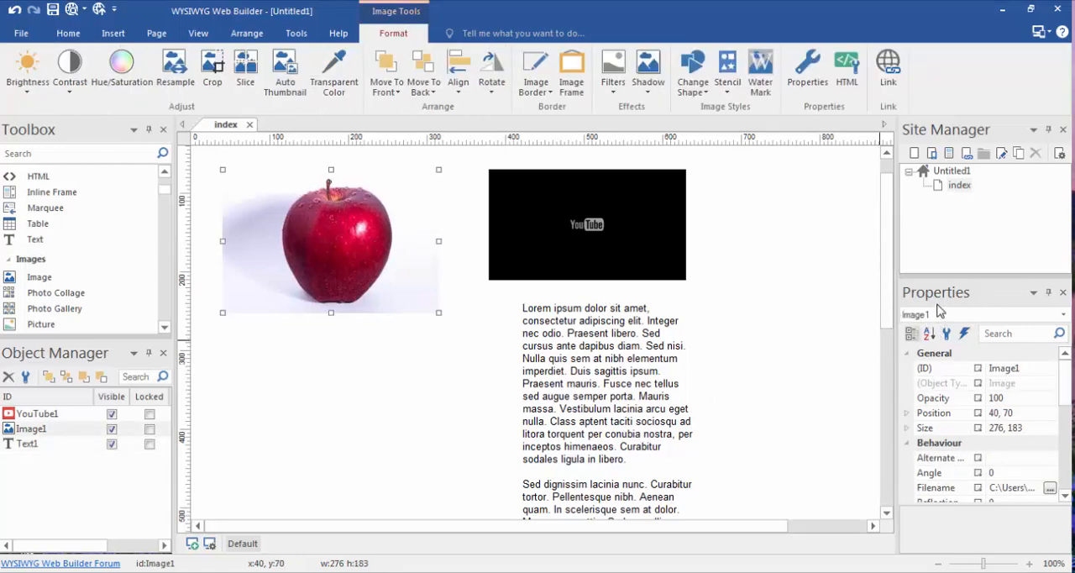
pyautogui.click(611, 212)
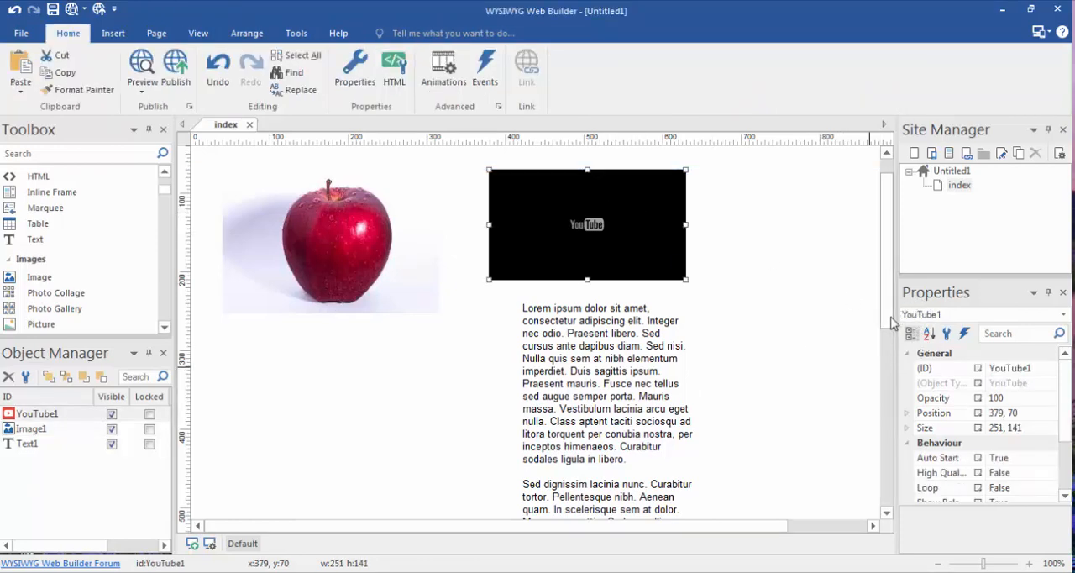
pyautogui.click(604, 366)
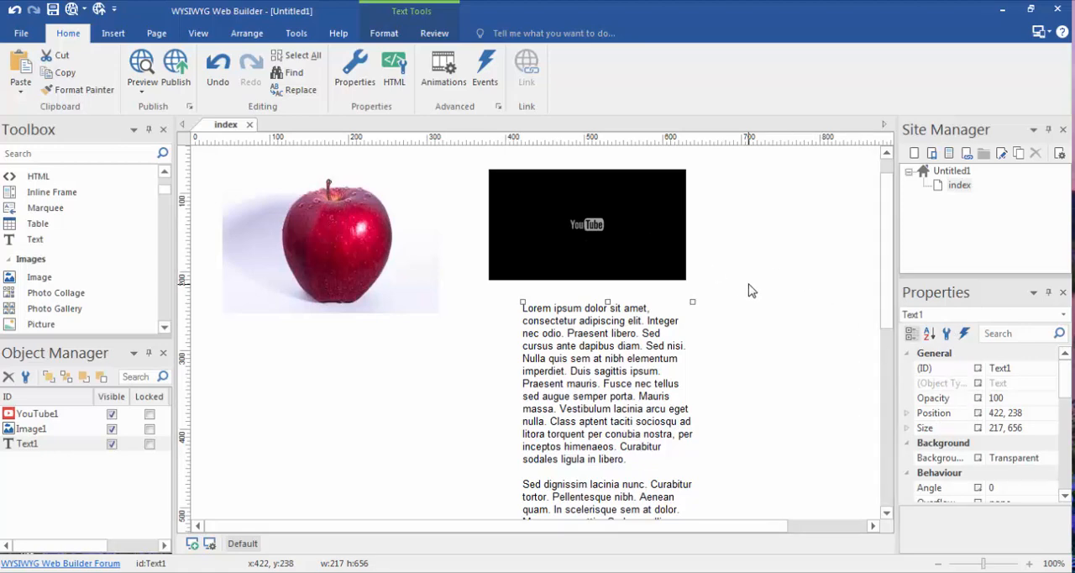
# Step: Enlarge the YouTube video freehand to about 280 by 157, and set its width to 279 in the object's properties
pyautogui.click(669, 264)
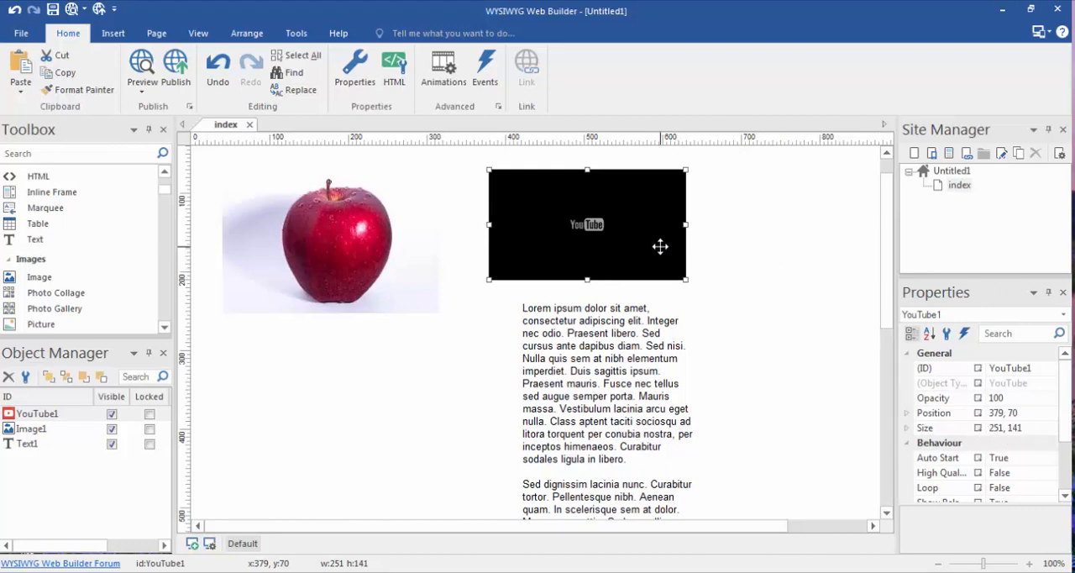
pyautogui.moveTo(686, 279)
pyautogui.mouseDown()
pyautogui.moveTo(715, 298)
pyautogui.moveTo(655, 263)
pyautogui.moveTo(704, 290)
pyautogui.mouseUp()
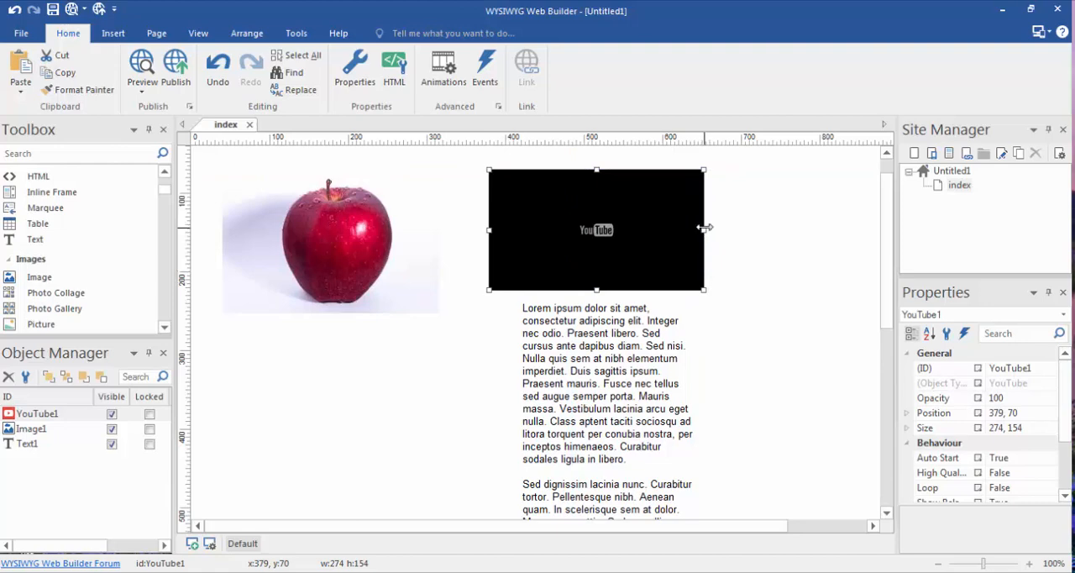
pyautogui.moveTo(704, 228)
pyautogui.mouseDown()
pyautogui.moveTo(747, 230)
pyautogui.moveTo(708, 231)
pyautogui.mouseUp()
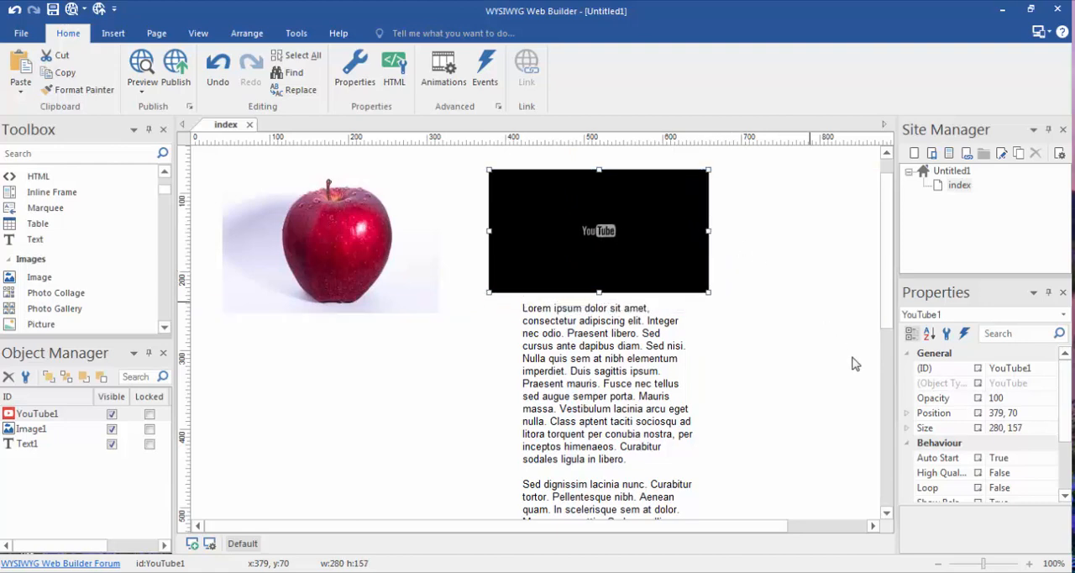
pyautogui.click(1000, 430)
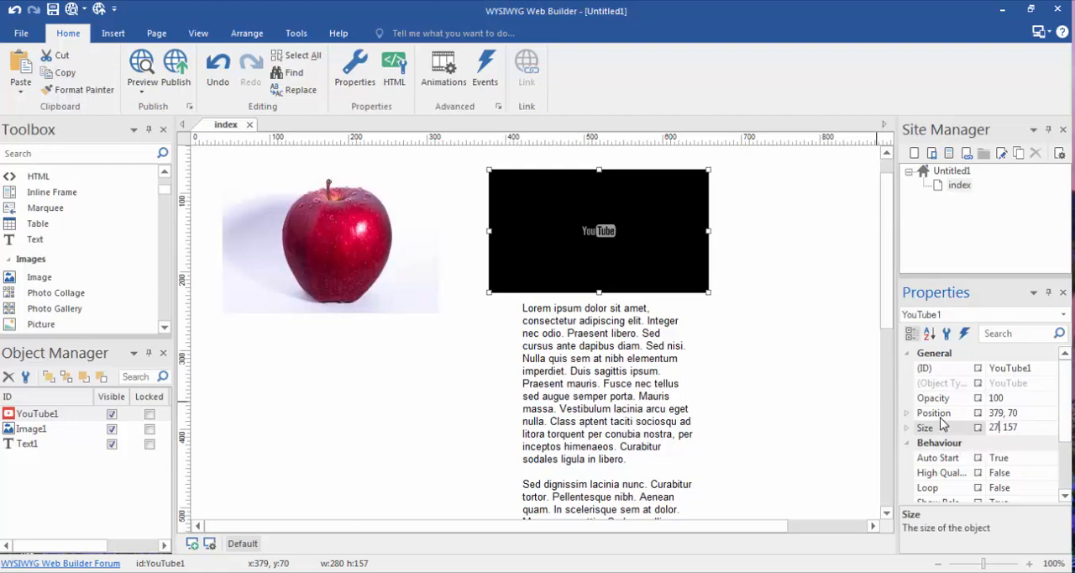
pyautogui.click(796, 267)
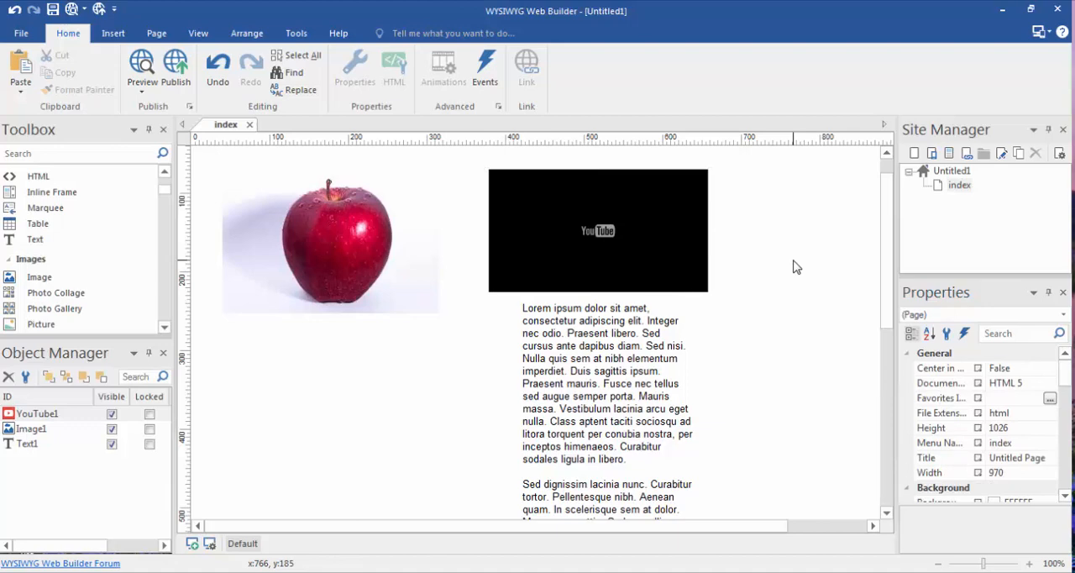
# Step: Move the YouTube video to about 434, 55 and review its behaviour properties
pyautogui.click(695, 248)
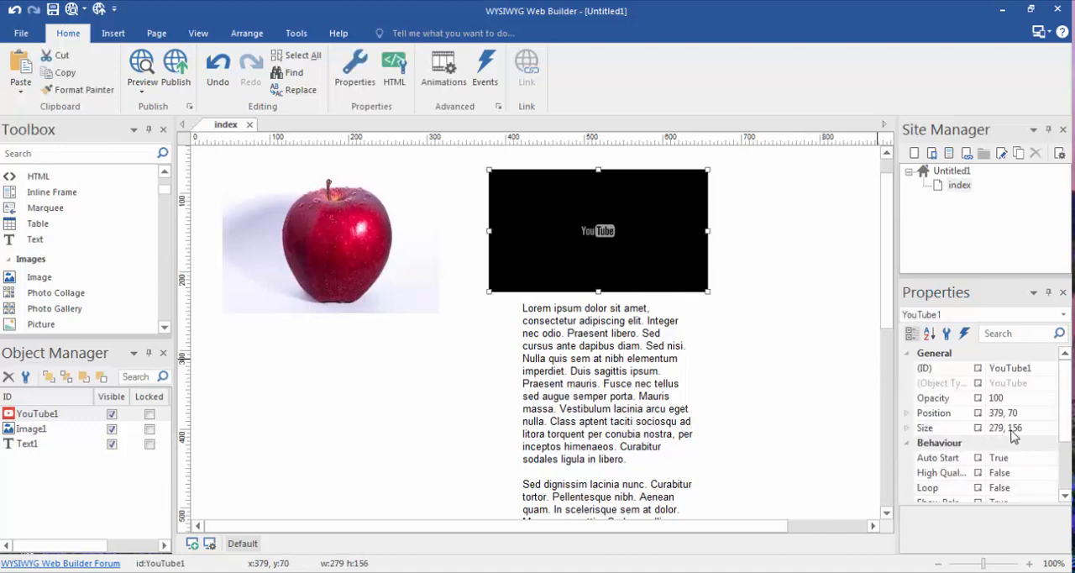
pyautogui.moveTo(672, 267); pyautogui.dragTo(717, 254)
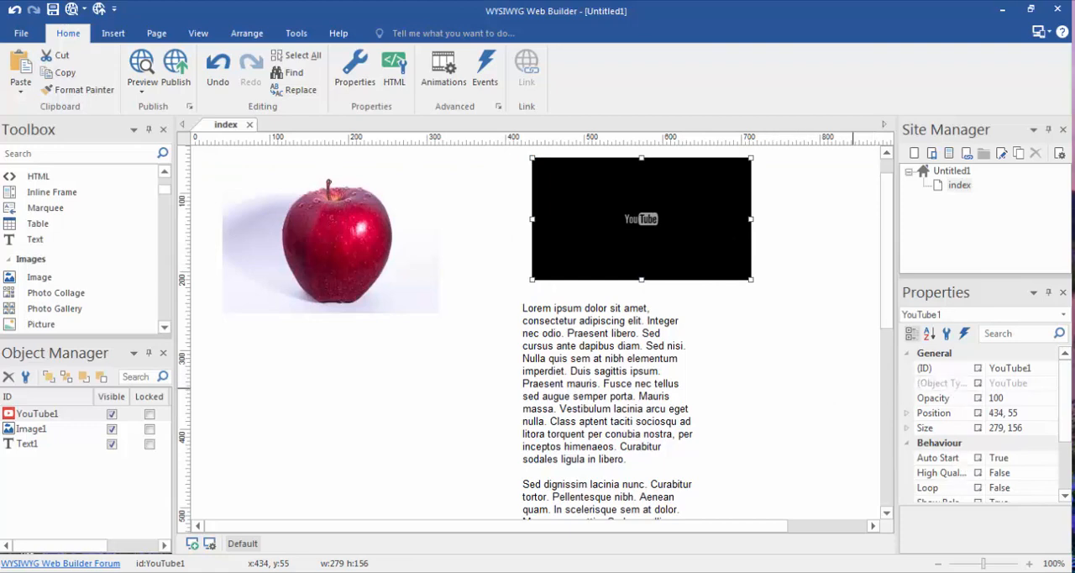
pyautogui.scroll(-2, 1065, 395)
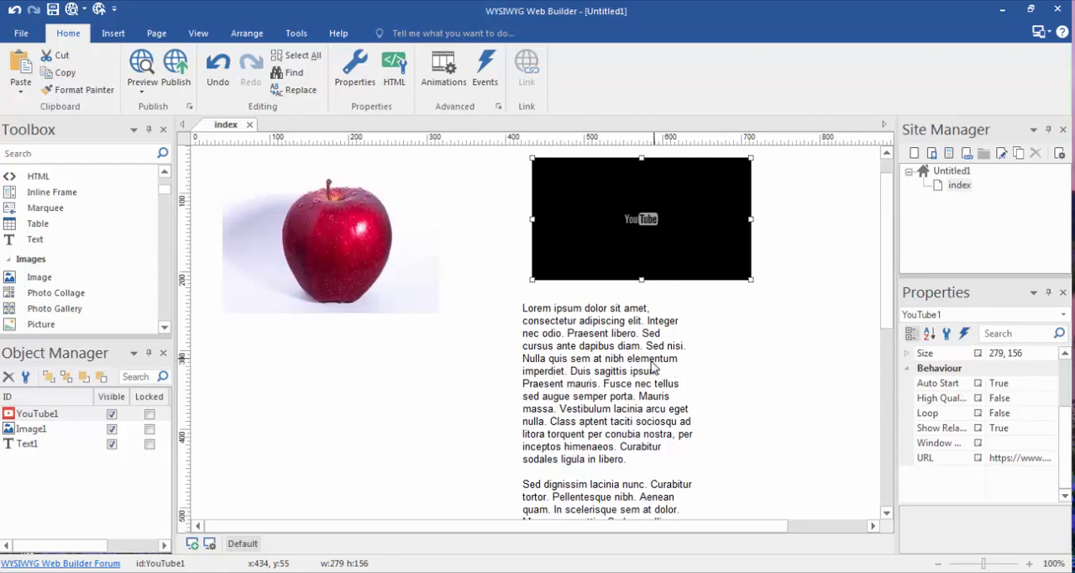
# Step: View the apple image's general object properties and close them without changes
pyautogui.doubleClick(340, 256)
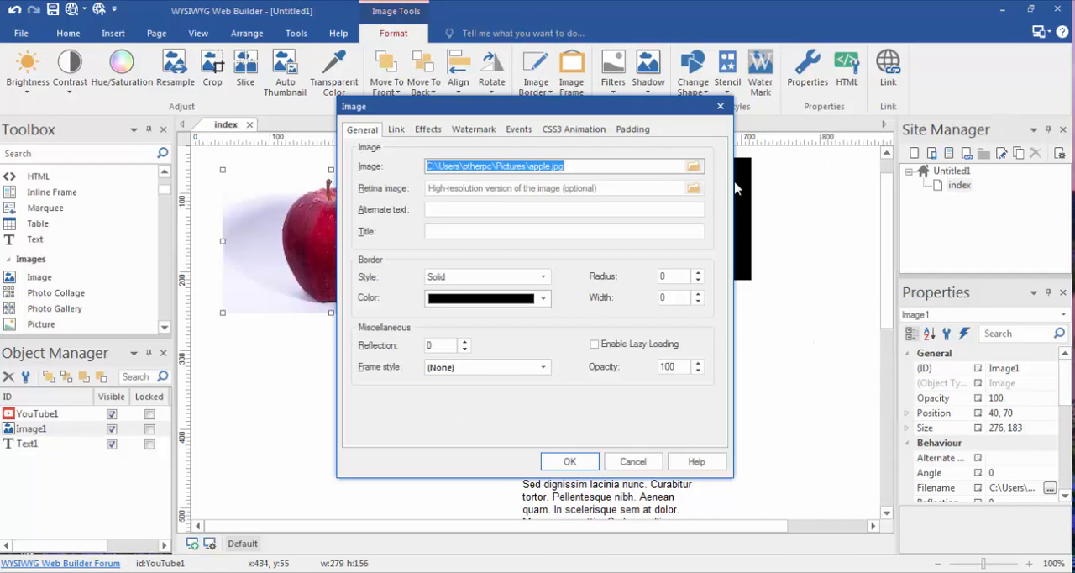
pyautogui.click(720, 107)
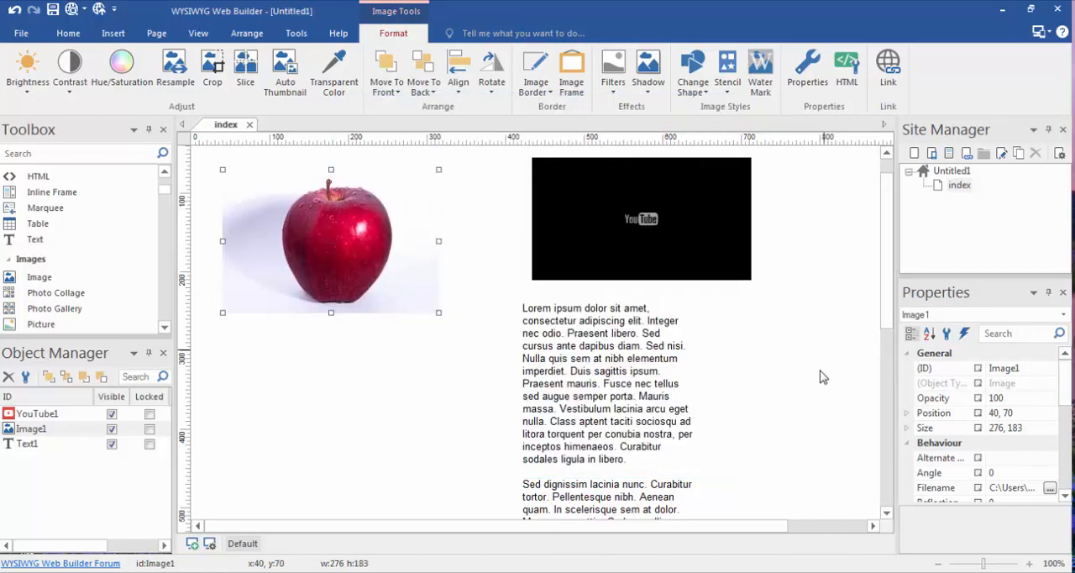
# Step: Rearrange the page with the apple image at about 37, 82, the YouTube video at 327, 71 and the text block at 358, 252
pyautogui.click(622, 363)
pyautogui.moveTo(620, 361); pyautogui.dragTo(459, 373)
pyautogui.moveTo(656, 272); pyautogui.dragTo(692, 375)
pyautogui.moveTo(398, 216)
pyautogui.mouseDown()
pyautogui.moveTo(540, 222)
pyautogui.moveTo(624, 283)
pyautogui.moveTo(444, 221)
pyautogui.moveTo(393, 223)
pyautogui.mouseUp()
pyautogui.moveTo(627, 340); pyautogui.dragTo(522, 210)
pyautogui.moveTo(445, 378); pyautogui.dragTo(556, 378)
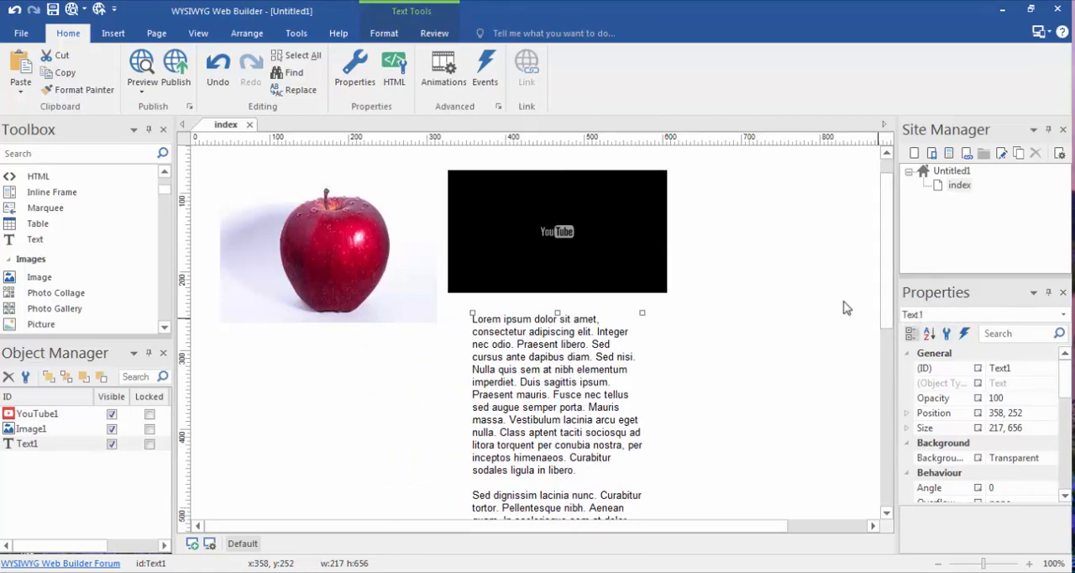
# Step: Inspect the properties of the YouTube video, the apple image and the page itself
pyautogui.click(672, 257)
pyautogui.click(644, 249)
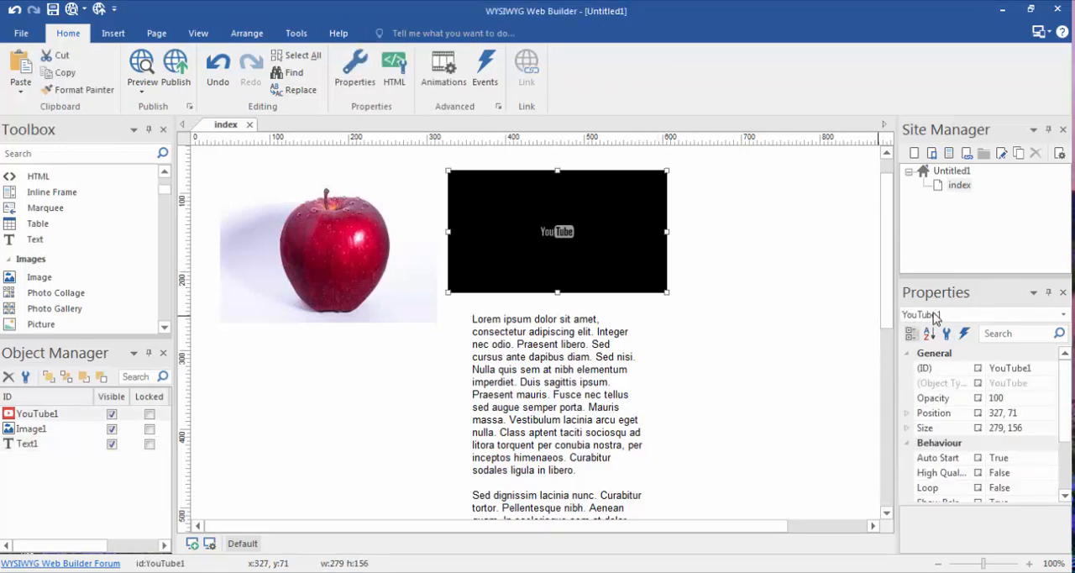
pyautogui.click(411, 250)
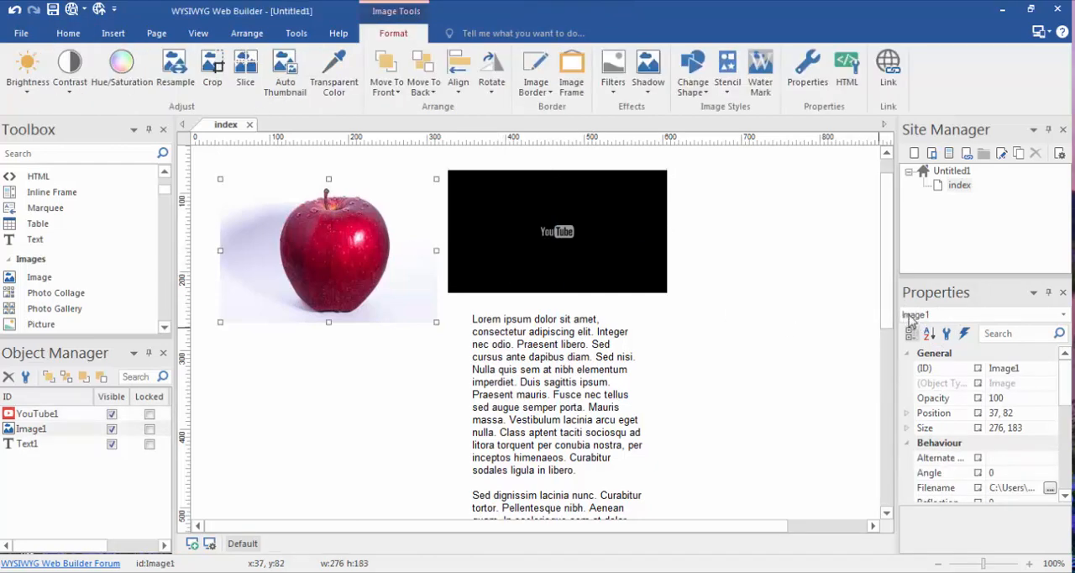
pyautogui.click(764, 217)
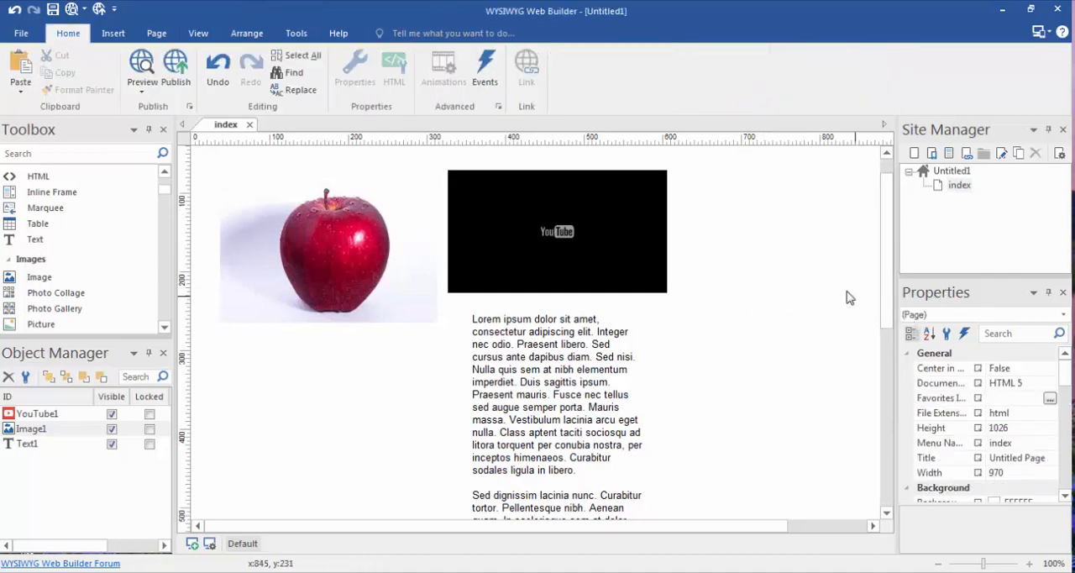
pyautogui.moveTo(1065, 375)
pyautogui.mouseDown()
pyautogui.moveTo(1066, 422)
pyautogui.moveTo(1067, 369)
pyautogui.mouseUp()
# Step: Select the apple image and look through the commands for image formatting, site tools, view options, page management and object insertion
pyautogui.click(387, 222)
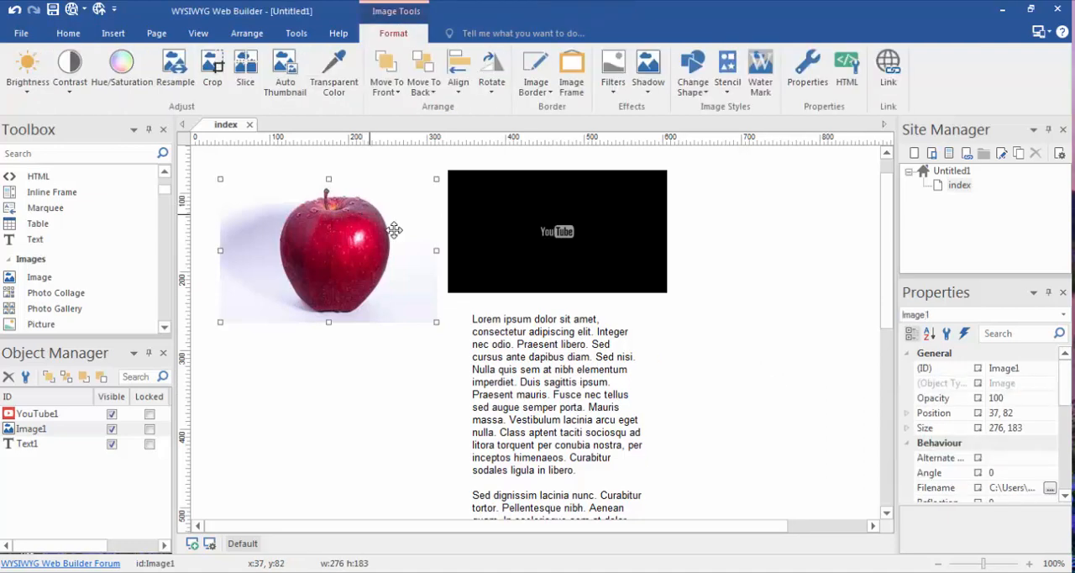
pyautogui.click(300, 36)
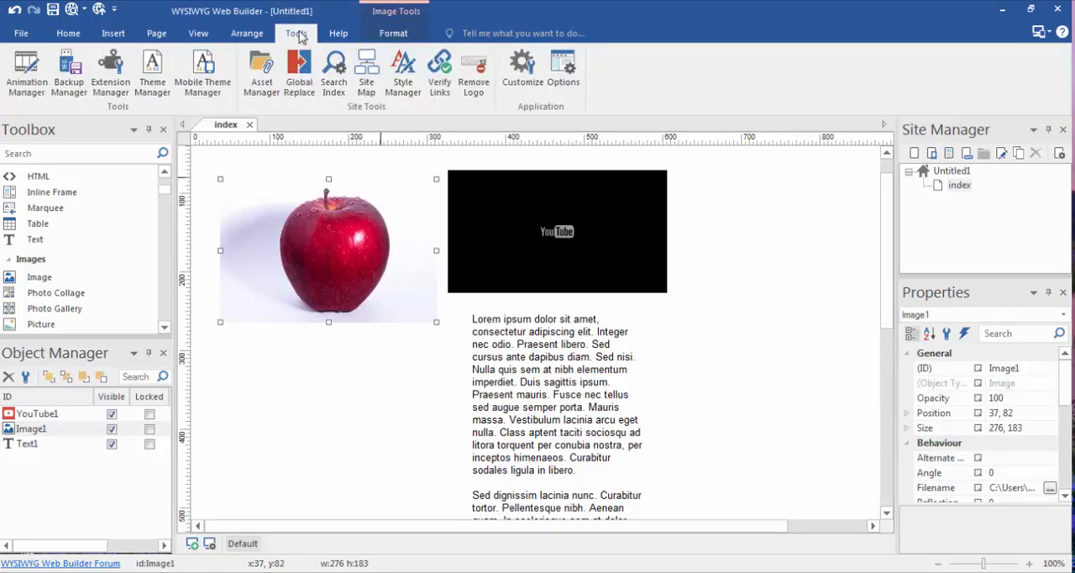
pyautogui.click(202, 39)
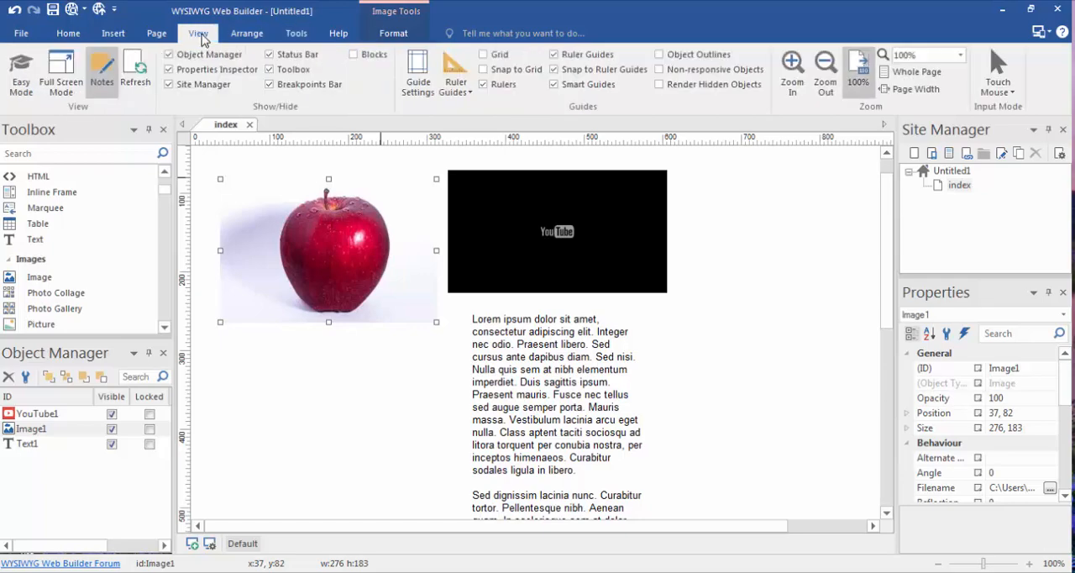
pyautogui.click(156, 35)
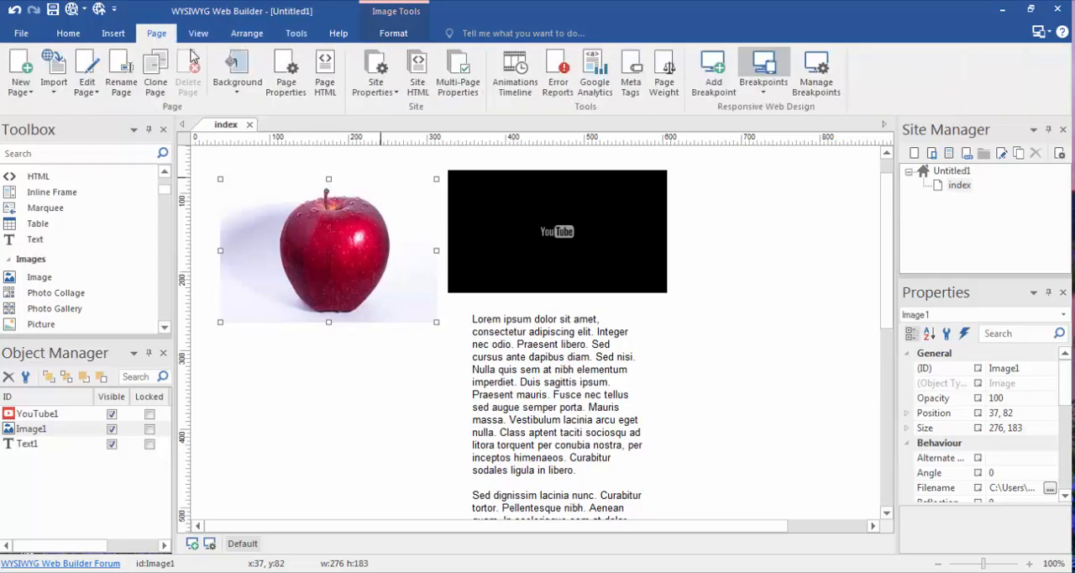
pyautogui.click(115, 34)
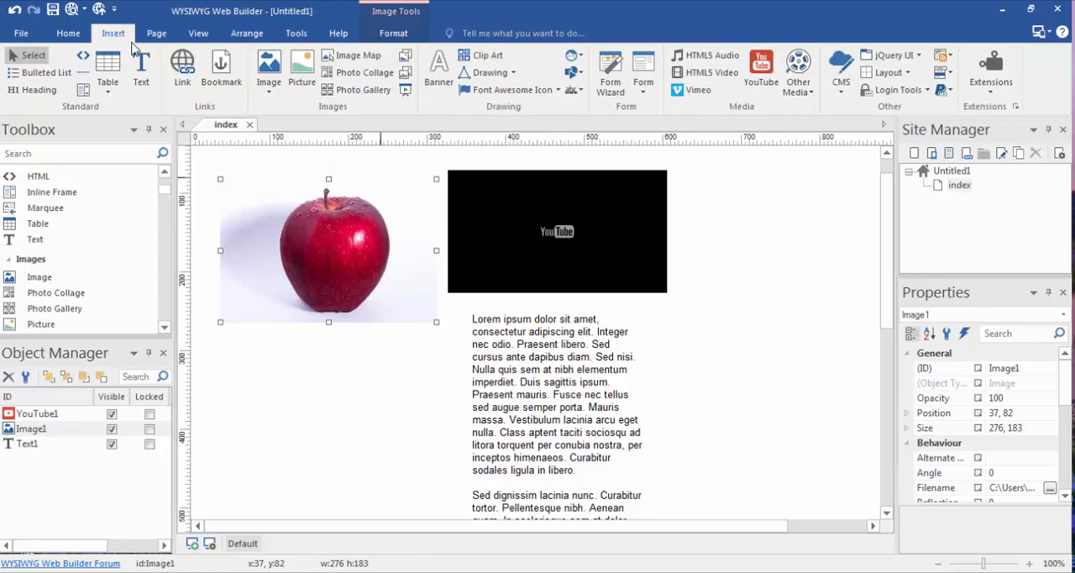